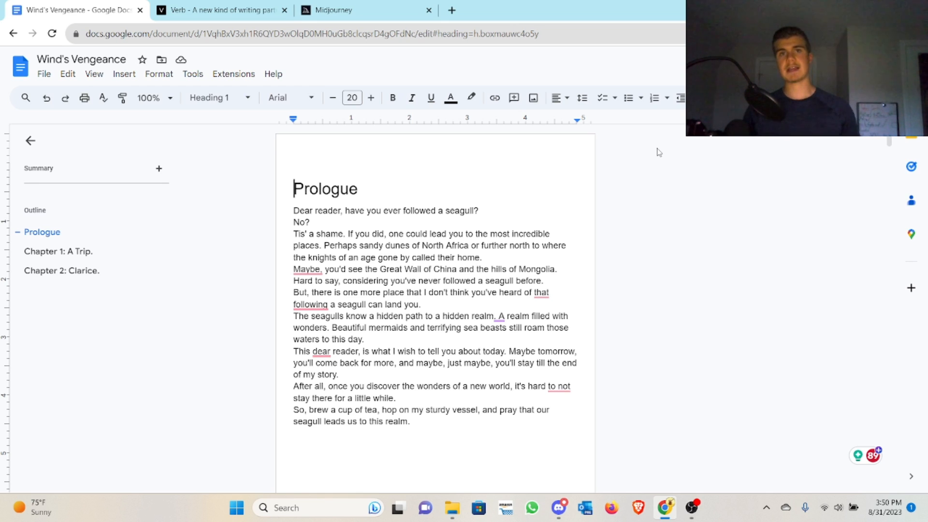
# Copy the description of Clarice in Chapter 2, from "a girl in a blue gown" to "gave them to her".
pyautogui.scroll(-20, 657, 152)
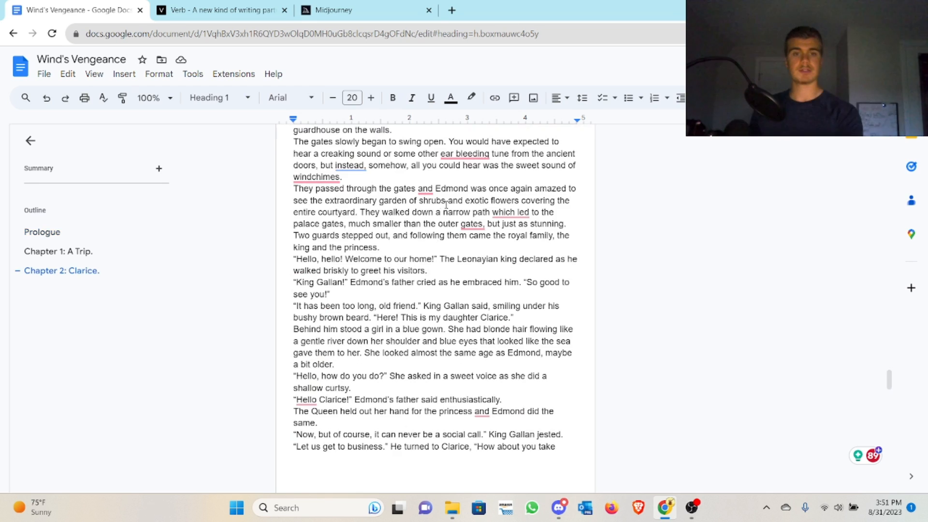
pyautogui.scroll(4, 420, 215)
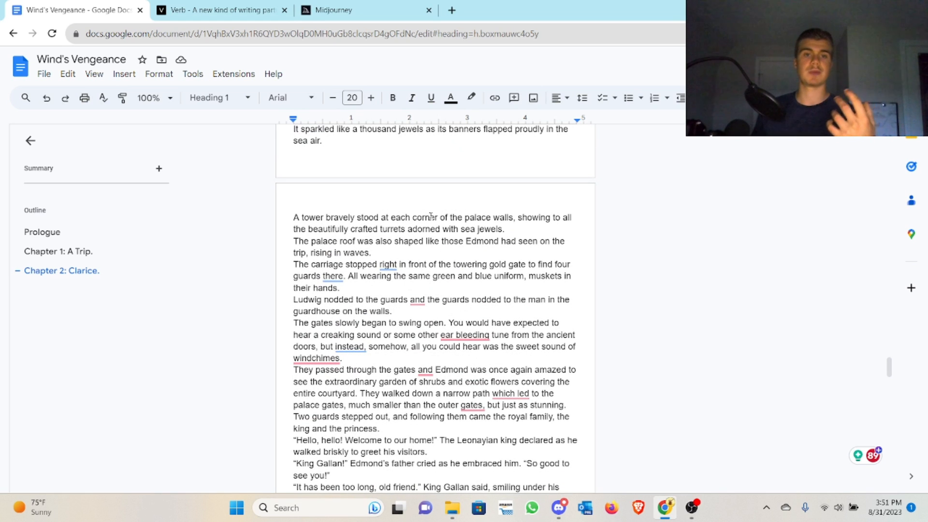
pyautogui.scroll(-4, 440, 270)
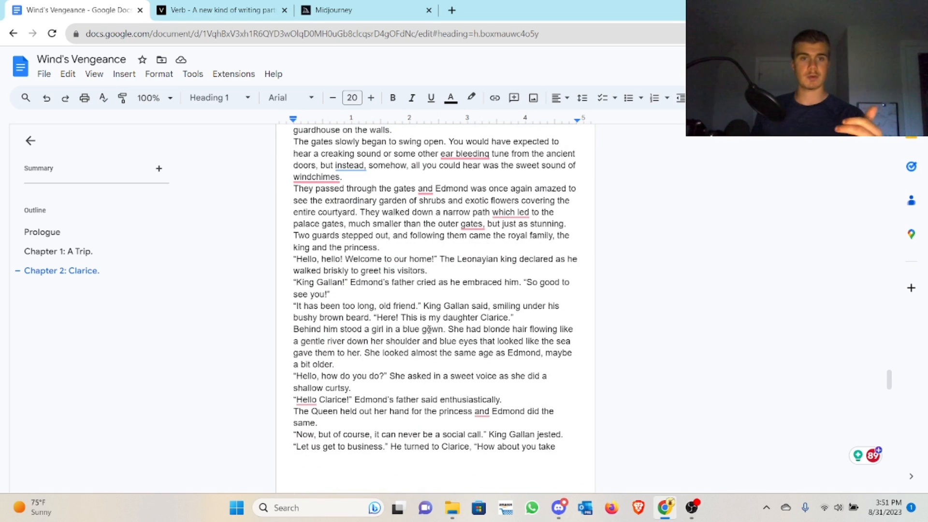
pyautogui.scroll(12, 425, 333)
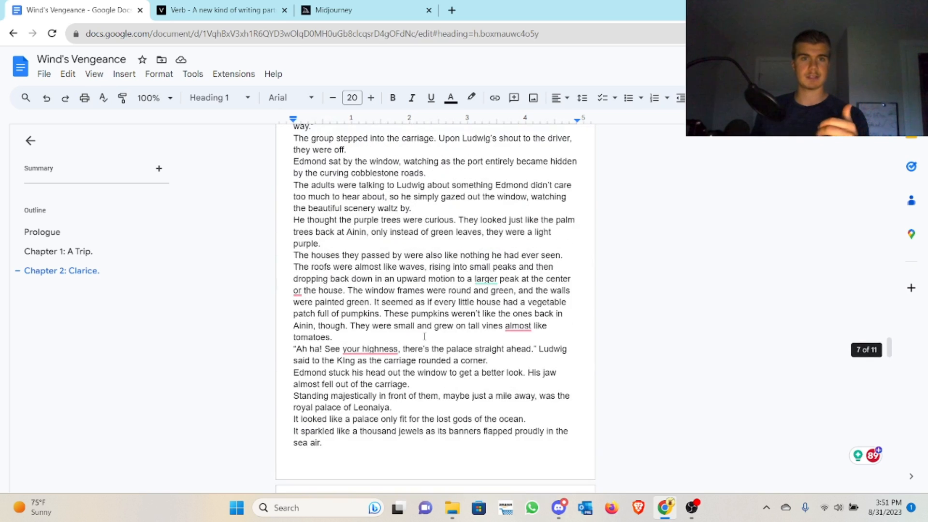
pyautogui.scroll(2, 424, 336)
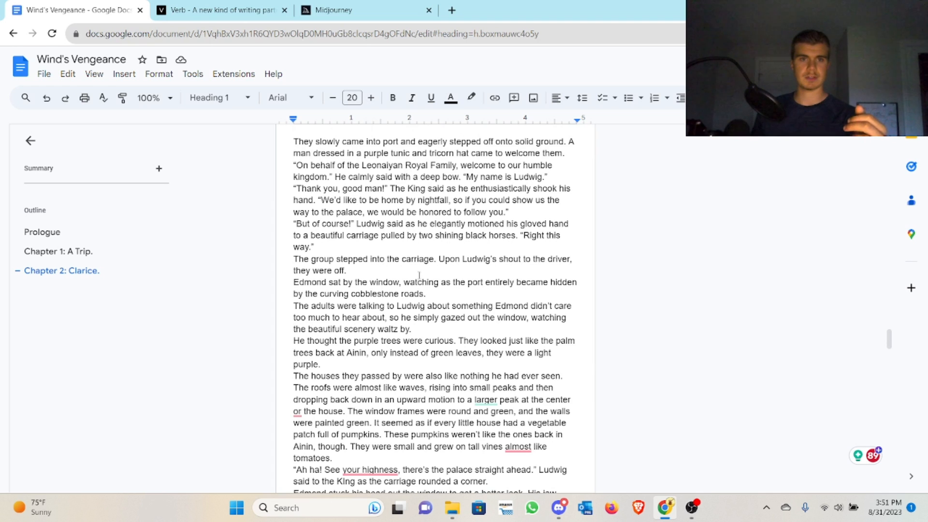
pyautogui.scroll(-12, 419, 275)
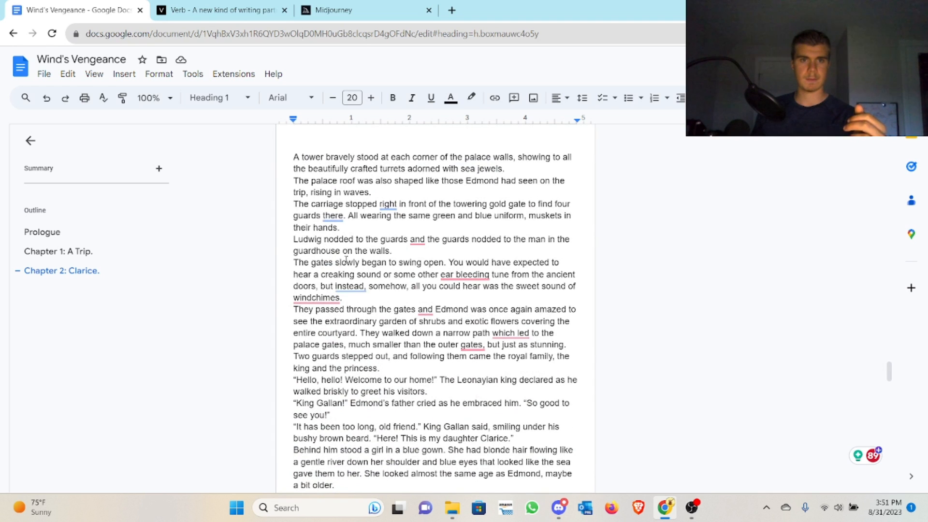
pyautogui.scroll(-2, 346, 260)
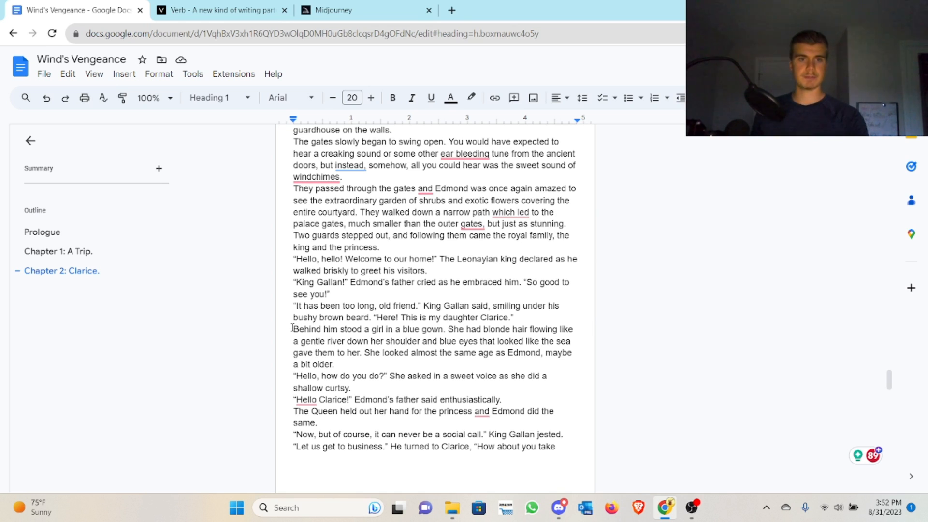
pyautogui.moveTo(363, 329); pyautogui.dragTo(360, 354)
pyautogui.rightClick(397, 353)
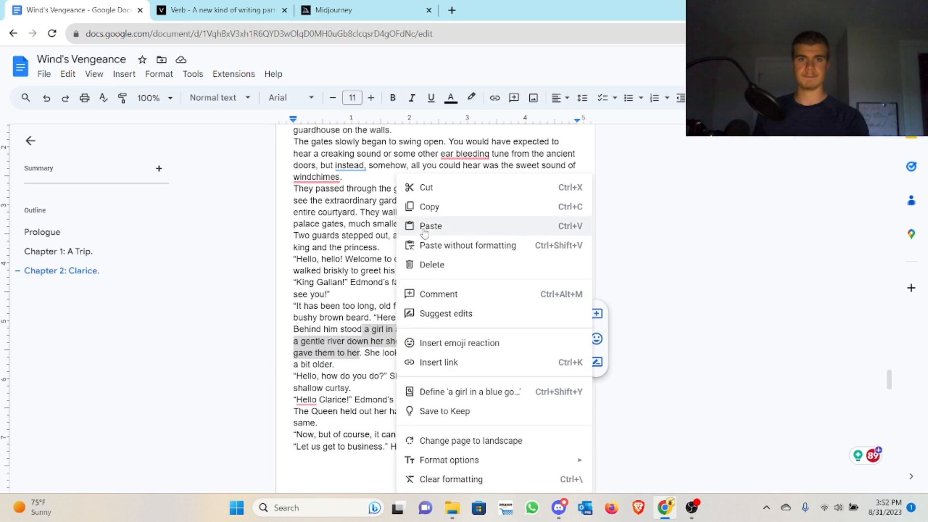
pyautogui.click(425, 206)
# Switch to the Verb website and sign in with the existing Google account.
pyautogui.click(219, 11)
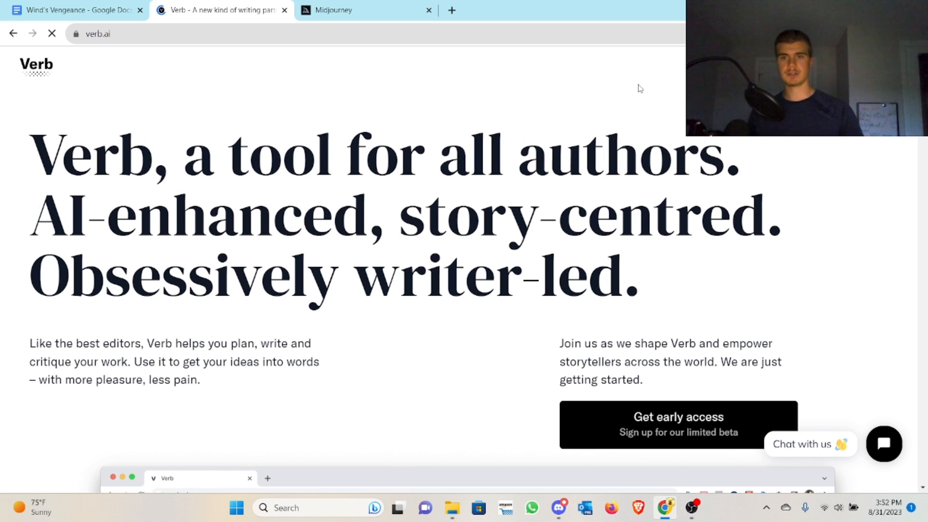
pyautogui.click(653, 428)
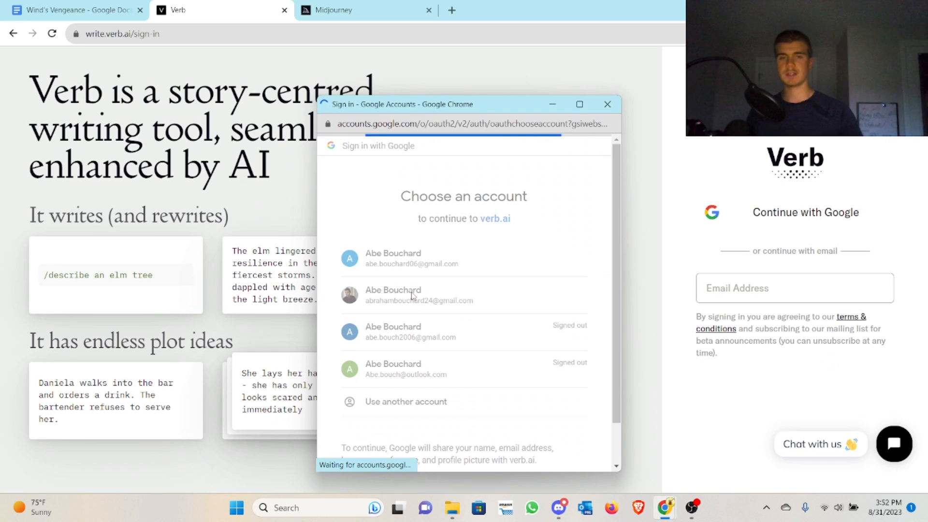
pyautogui.click(406, 294)
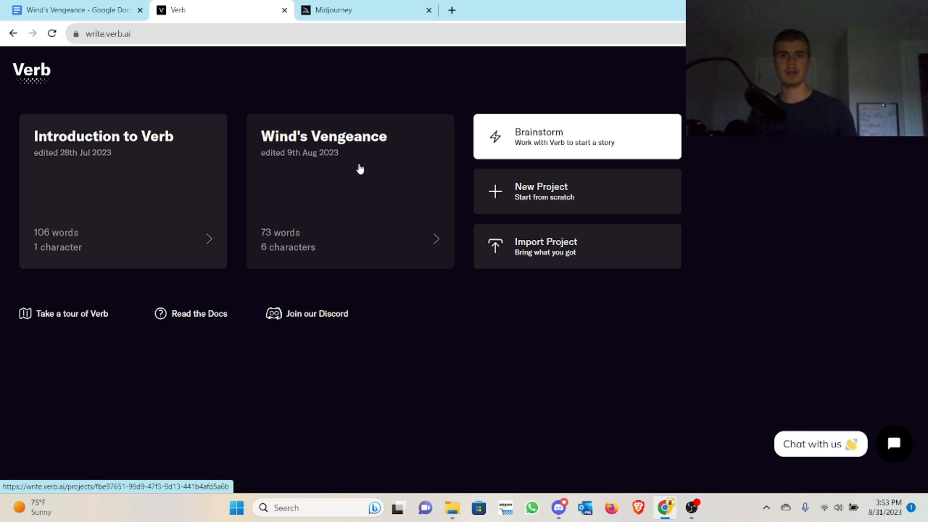
# Create a new project from scratch and start a Describe prompt in the body of Chapter 1.
pyautogui.click(558, 202)
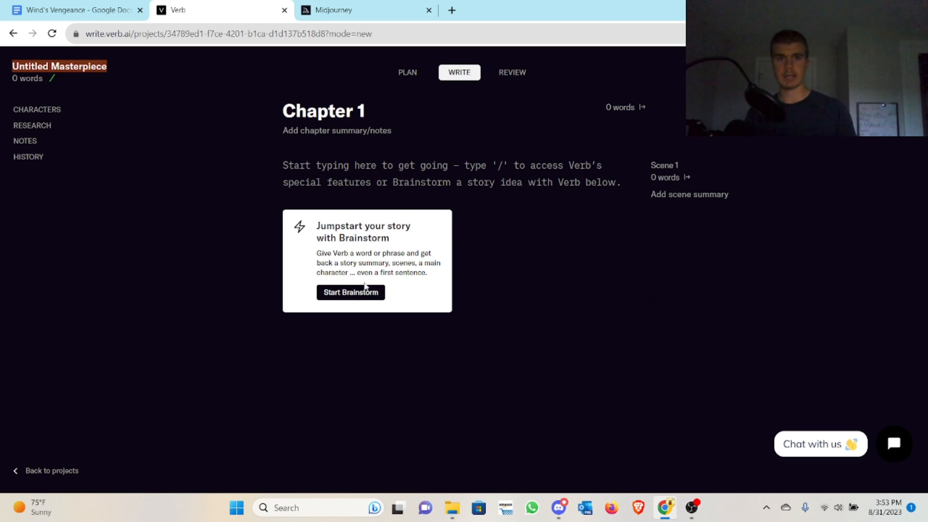
pyautogui.click(289, 167)
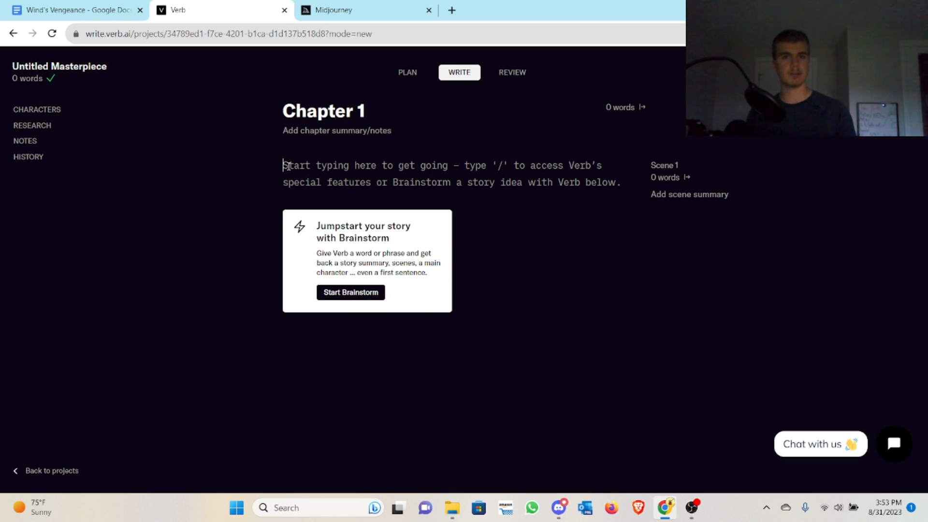
pyautogui.write('/')
pyautogui.press('BackSpace')
pyautogui.write('/')
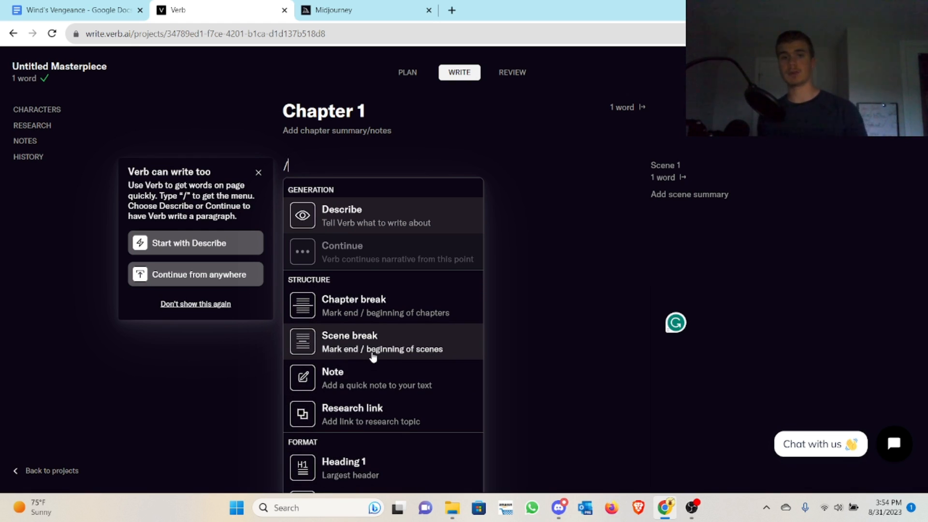
pyautogui.click(374, 220)
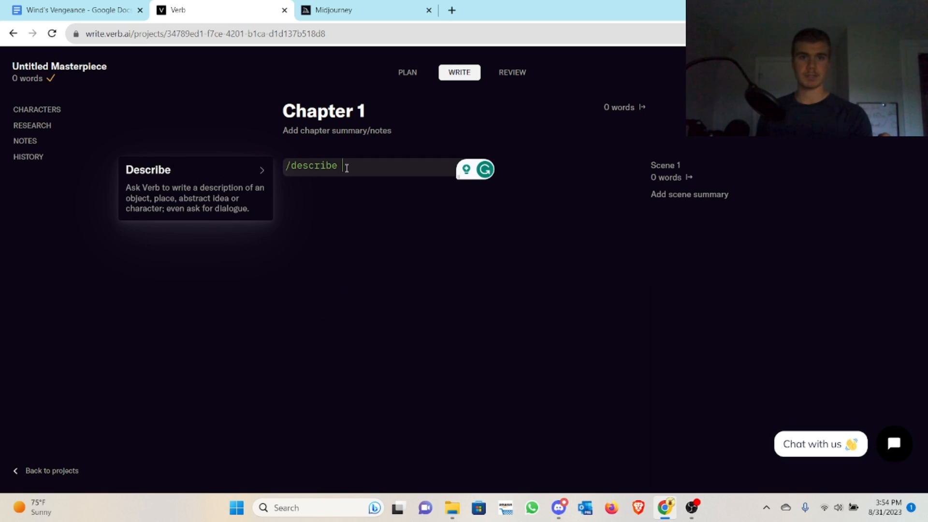
# Paste the copied description into the Describe prompt and insert "in the age of sail," before "a girl in a blue gown".
pyautogui.rightClick(347, 167)
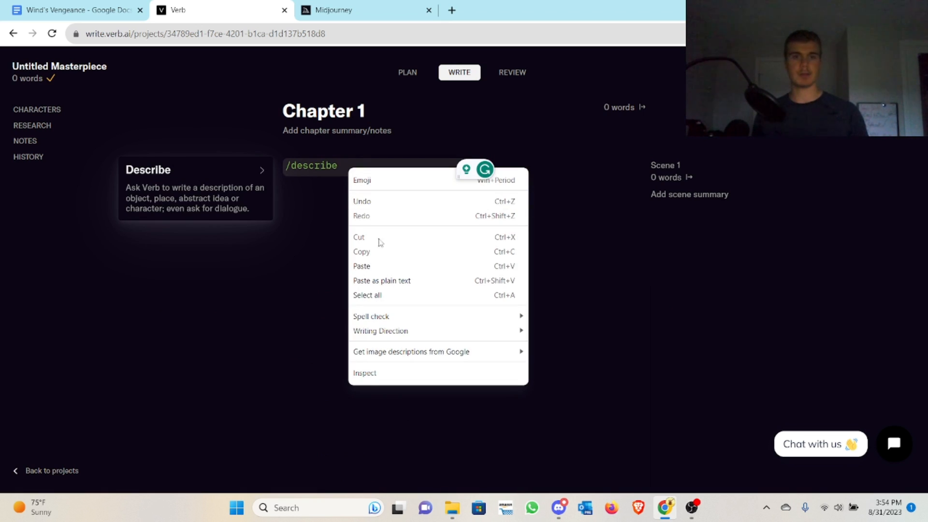
pyautogui.click(369, 267)
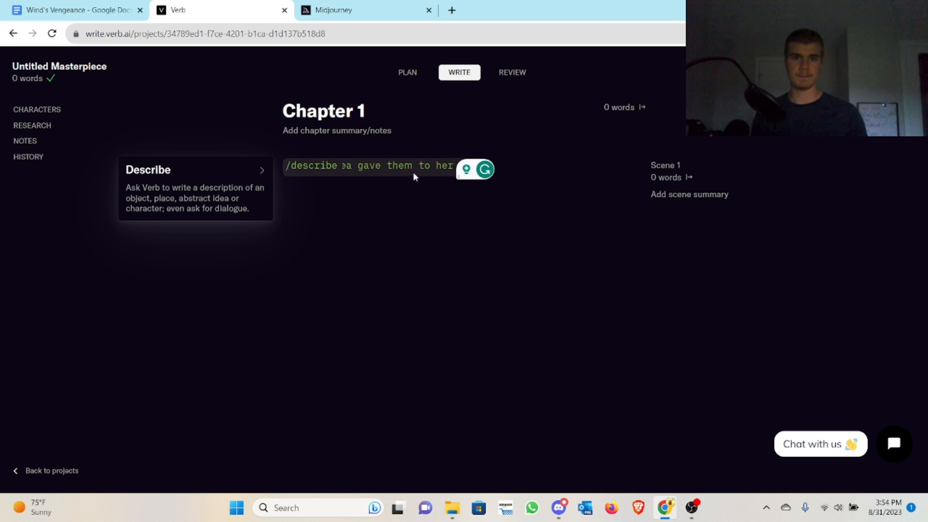
pyautogui.press('Left')
pyautogui.press('Left')
pyautogui.press('Left')
pyautogui.press('Left')
pyautogui.press('Left')
pyautogui.press('Left')
pyautogui.press('Left')
pyautogui.press('Left')
pyautogui.press('Left')
pyautogui.press('Left')
pyautogui.press('Left')
pyautogui.press('Left')
pyautogui.press('Left')
pyautogui.press('Left')
pyautogui.press('Left')
pyautogui.press('Left')
pyautogui.press('Left')
pyautogui.press('Left')
pyautogui.press('Left')
pyautogui.press('Left')
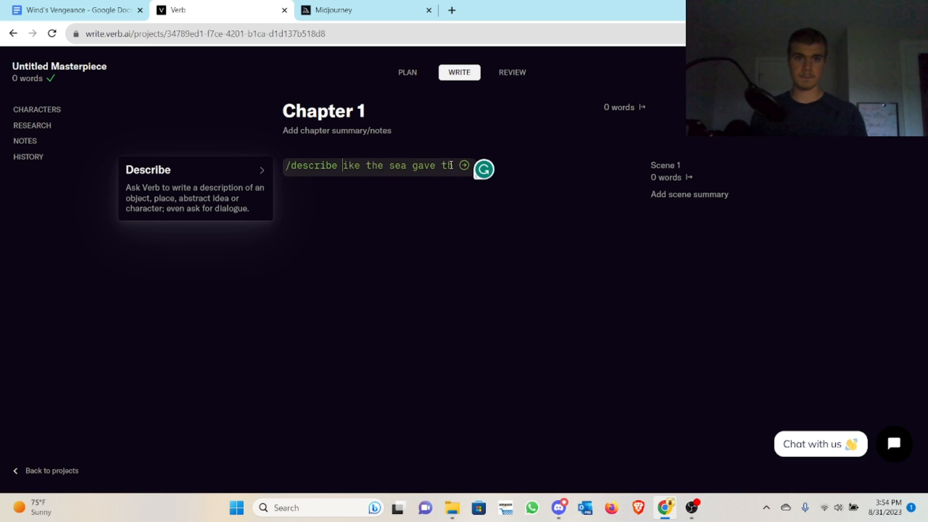
pyautogui.press('Left')
pyautogui.press('Left')
pyautogui.press('Left')
pyautogui.press('Left')
pyautogui.press('Left')
pyautogui.press('Left')
pyautogui.press('Left')
pyautogui.press('Left')
pyautogui.press('Left')
pyautogui.press('Left')
pyautogui.press('Left')
pyautogui.press('Left')
pyautogui.press('Left')
pyautogui.press('Left')
pyautogui.press('Left')
pyautogui.press('Left')
pyautogui.press('Left')
pyautogui.press('Left')
pyautogui.press('Left')
pyautogui.press('Left')
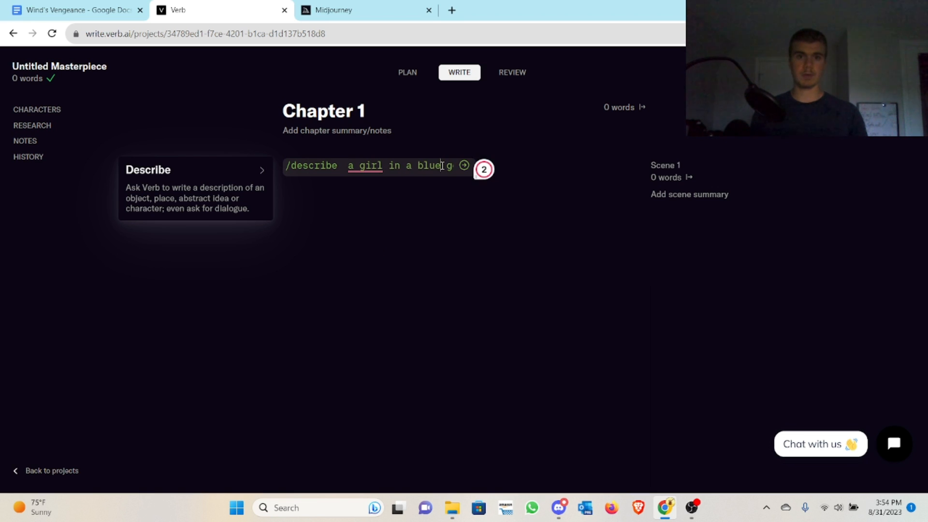
pyautogui.write('ibe n the age of ')
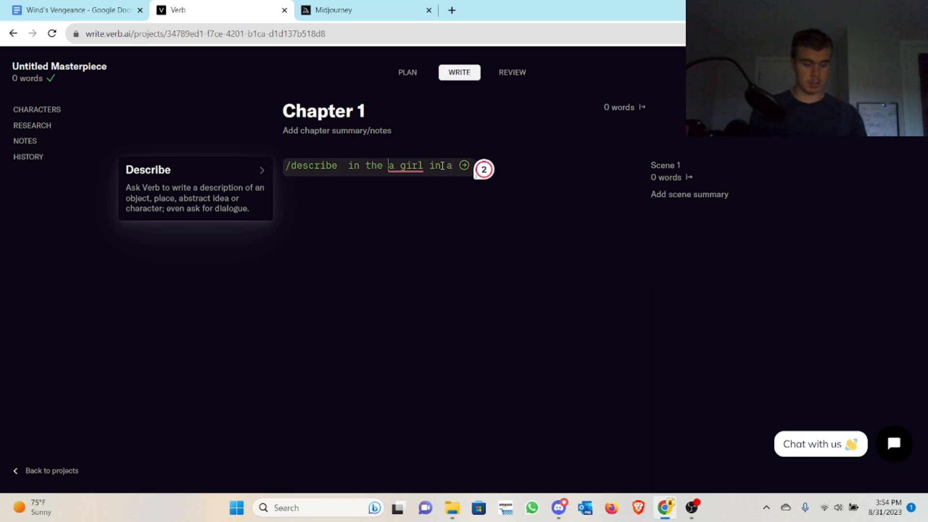
pyautogui.write('sail')
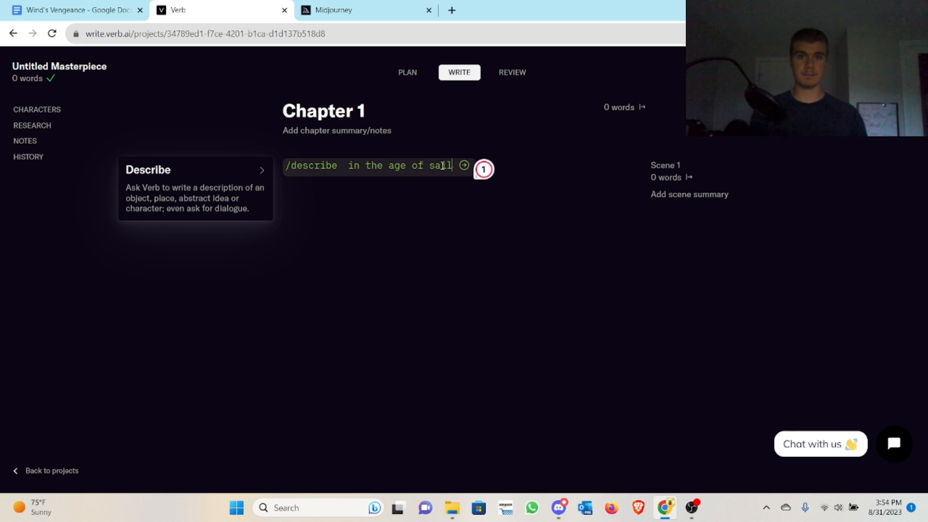
# Check the remainder of the Describe prompt and generate the paragraph from it.
pyautogui.press('Right')
pyautogui.press('Right')
pyautogui.press('Right')
pyautogui.press('Right')
pyautogui.press('Right')
pyautogui.press('Right')
pyautogui.press('Right')
pyautogui.press('Right')
pyautogui.press('Right')
pyautogui.press('Right')
pyautogui.press('Right')
pyautogui.press('Right')
pyautogui.press('Right')
pyautogui.press('Right')
pyautogui.press('Right')
pyautogui.press('Right')
pyautogui.press('Right')
pyautogui.press('Right')
pyautogui.press('Right')
pyautogui.press('Right')
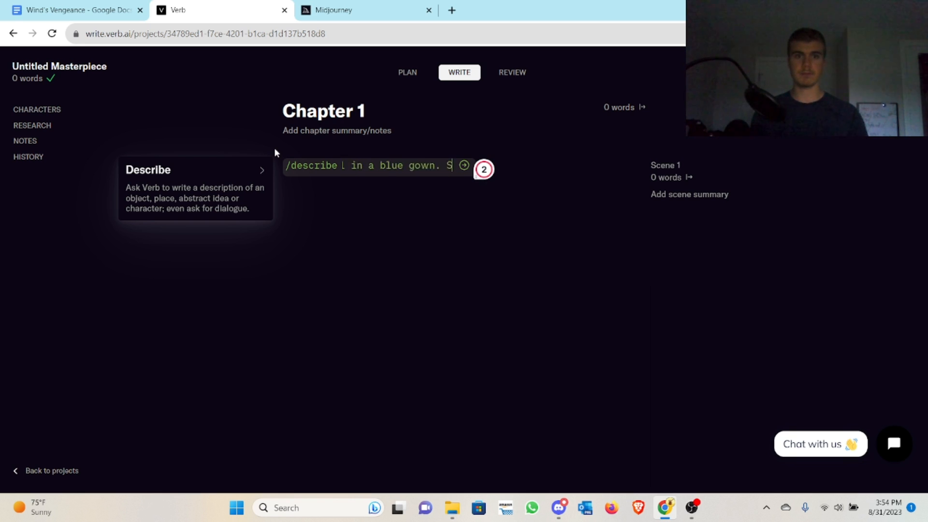
pyautogui.click(464, 165)
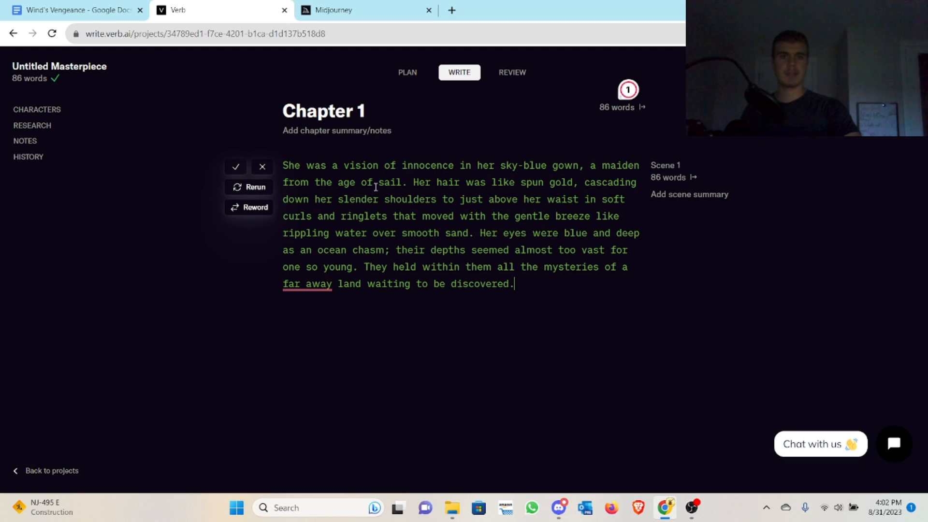
# Review the generated paragraph, from its "age of sail" phrase through the closing sentence.
pyautogui.moveTo(403, 183); pyautogui.dragTo(338, 183)
pyautogui.click(404, 181)
pyautogui.moveTo(404, 180); pyautogui.dragTo(340, 180)
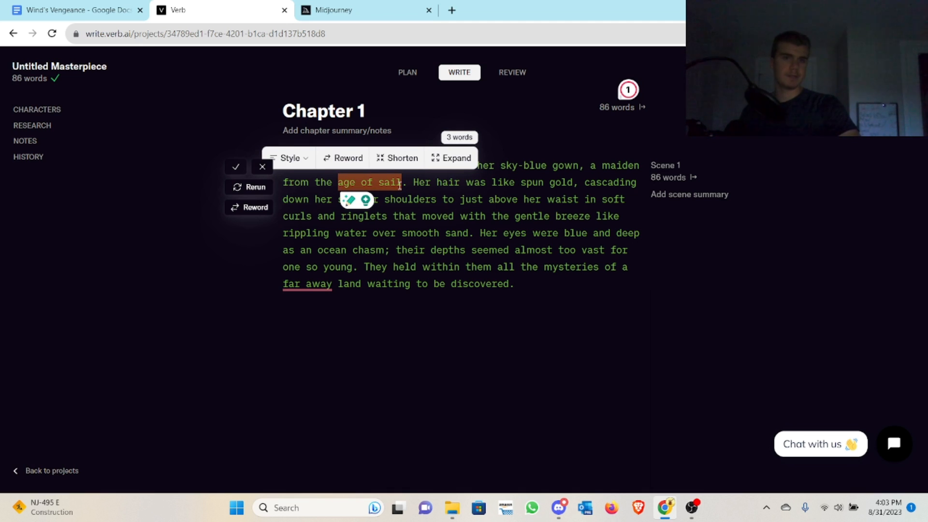
pyautogui.moveTo(406, 185)
pyautogui.mouseDown()
pyautogui.moveTo(594, 188)
pyautogui.moveTo(623, 198)
pyautogui.moveTo(455, 199)
pyautogui.moveTo(631, 205)
pyautogui.moveTo(412, 219)
pyautogui.moveTo(621, 218)
pyautogui.moveTo(459, 249)
pyautogui.moveTo(396, 234)
pyautogui.moveTo(639, 234)
pyautogui.moveTo(633, 251)
pyautogui.moveTo(390, 252)
pyautogui.moveTo(604, 250)
pyautogui.moveTo(319, 267)
pyautogui.moveTo(512, 281)
pyautogui.moveTo(353, 262)
pyautogui.moveTo(440, 265)
pyautogui.moveTo(537, 250)
pyautogui.moveTo(616, 267)
pyautogui.moveTo(556, 292)
pyautogui.moveTo(452, 290)
pyautogui.moveTo(518, 292)
pyautogui.mouseUp()
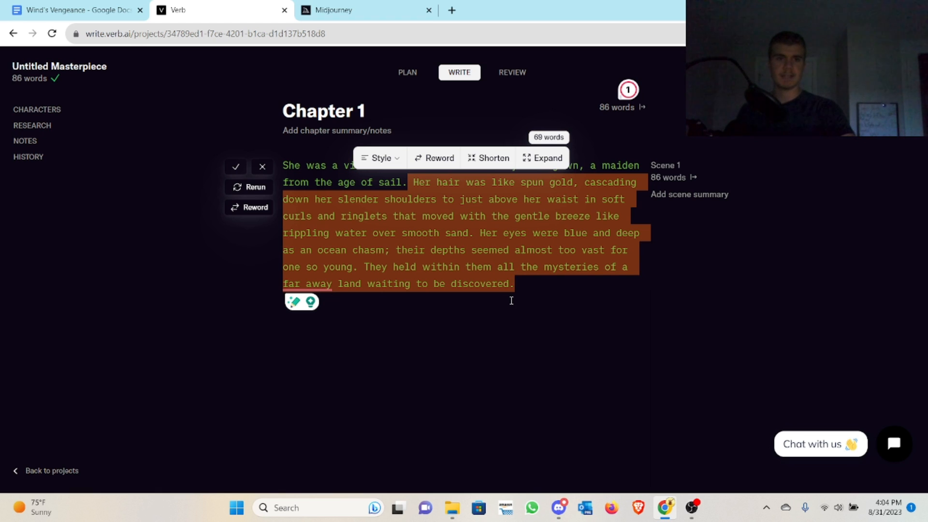
pyautogui.click(538, 296)
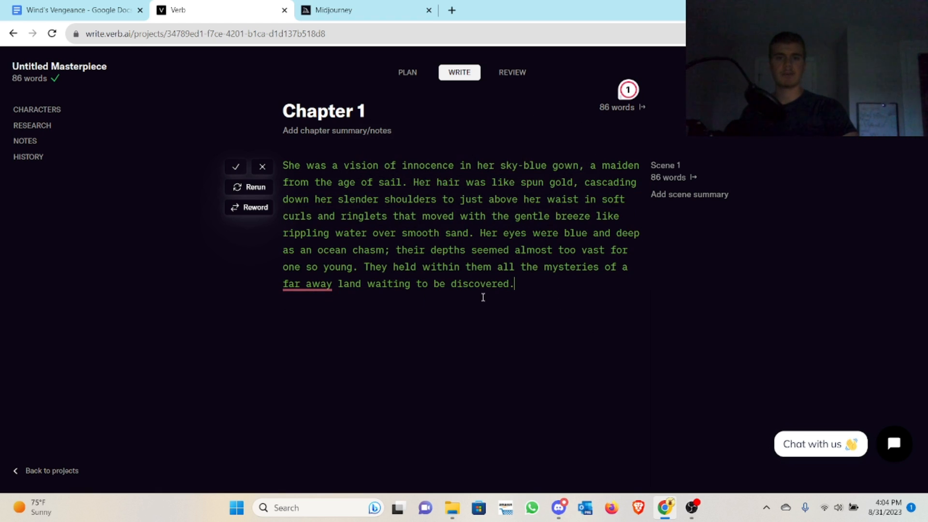
# Reword the generated paragraph with the instruction to include an emerald necklace.
pyautogui.click(256, 208)
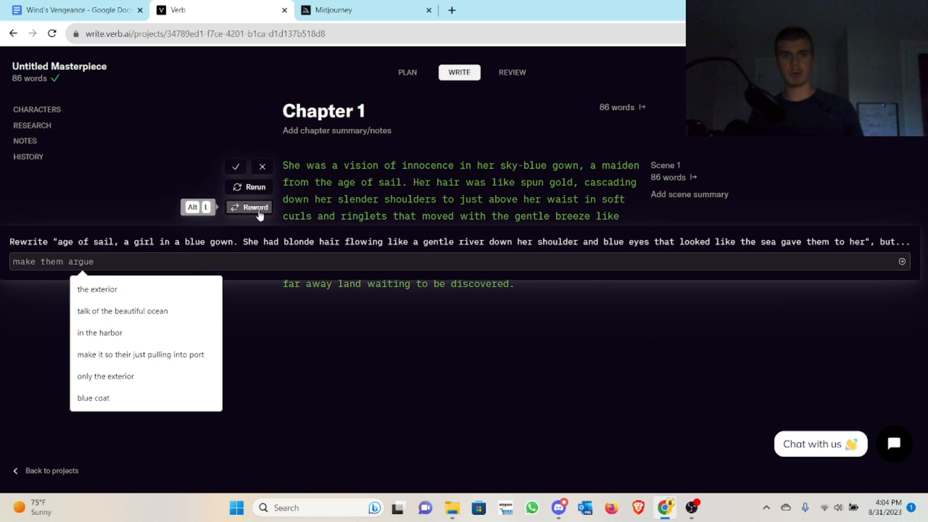
pyautogui.write('emer')
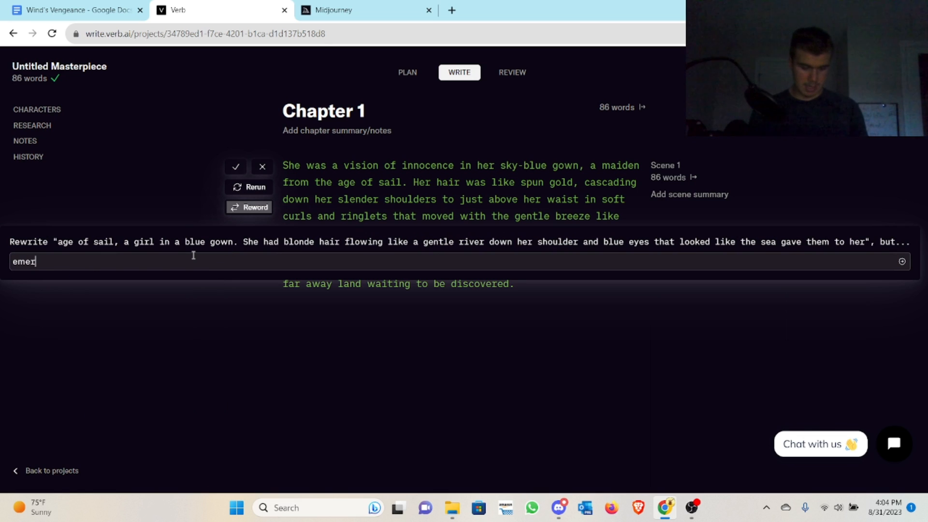
pyautogui.write('ald neck;l')
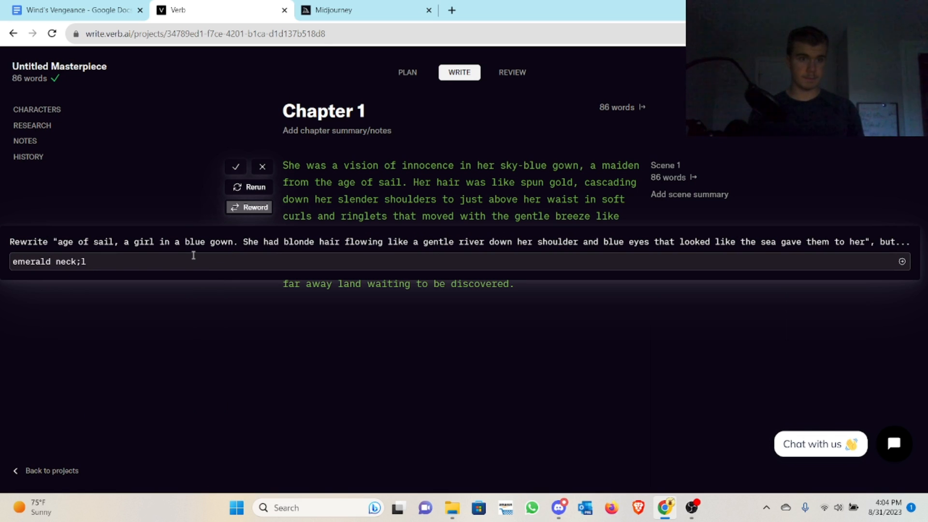
pyautogui.press('Return')
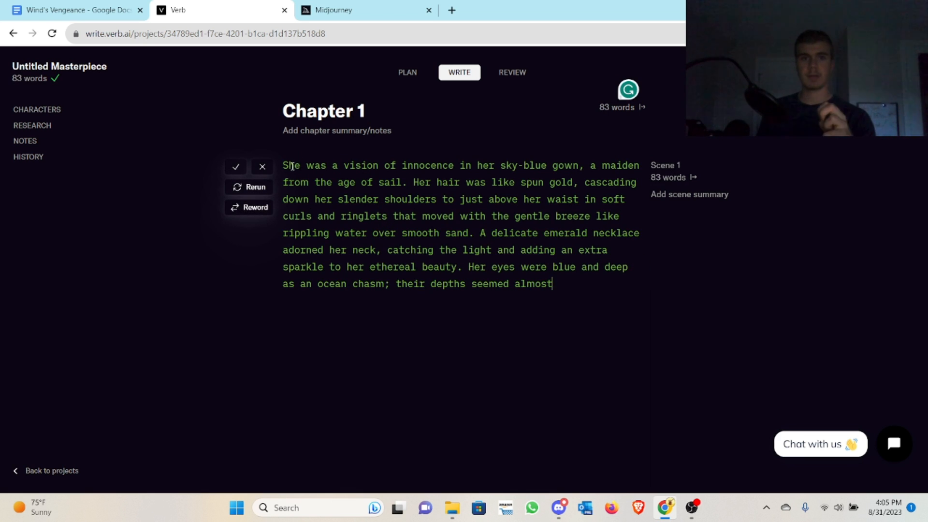
# Copy the reworded text from "She was a vision of innocence" to "her ethereal beauty.".
pyautogui.moveTo(283, 165); pyautogui.dragTo(459, 268)
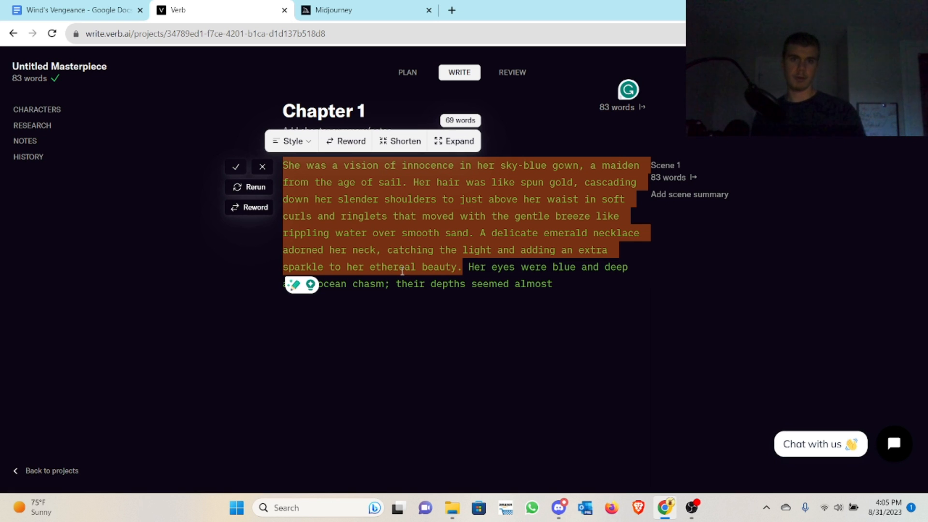
pyautogui.rightClick(400, 203)
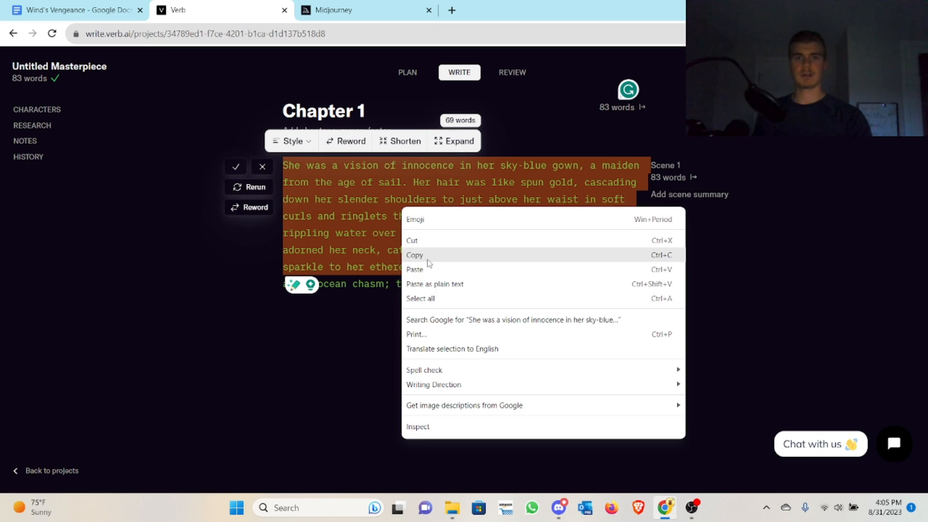
pyautogui.click(427, 253)
pyautogui.click(549, 295)
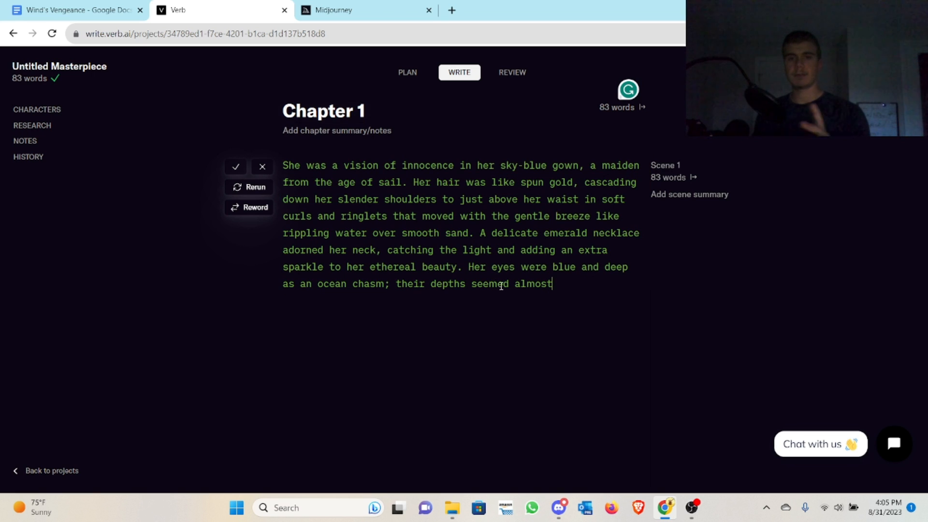
# Have Verb continue the narrative from the end of "their depths seemed almost".
pyautogui.moveTo(469, 269); pyautogui.dragTo(559, 290)
pyautogui.click(559, 290)
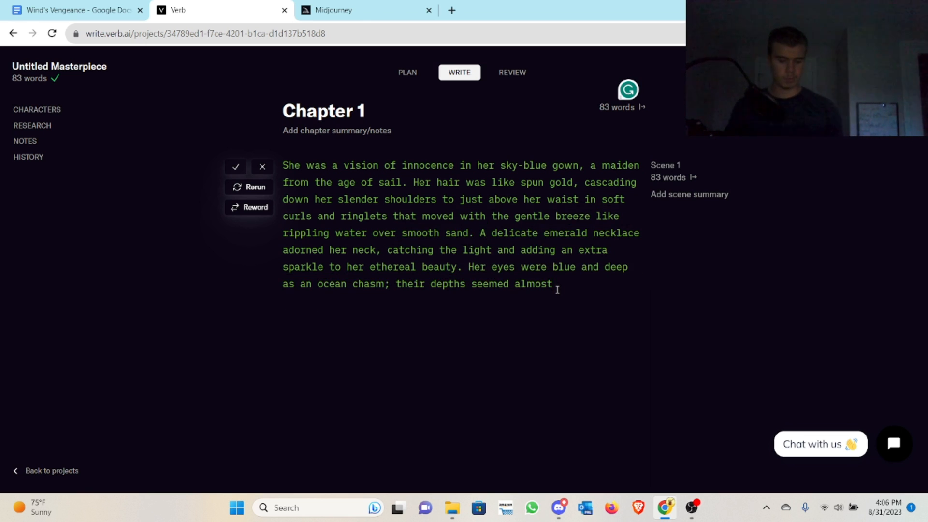
pyautogui.write('/')
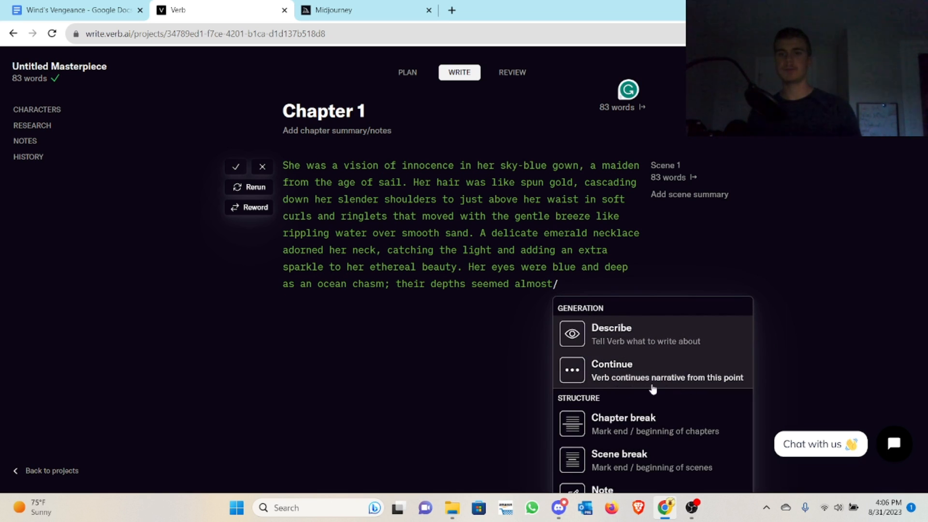
pyautogui.click(679, 376)
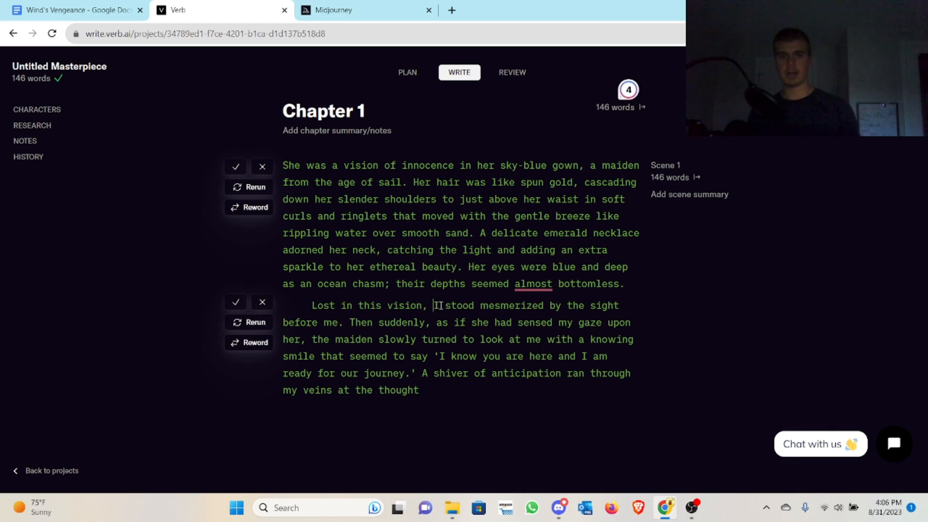
# Review the continued text, checking the phrases "I stood" and "almost bottomless.".
pyautogui.moveTo(434, 305); pyautogui.dragTo(480, 299)
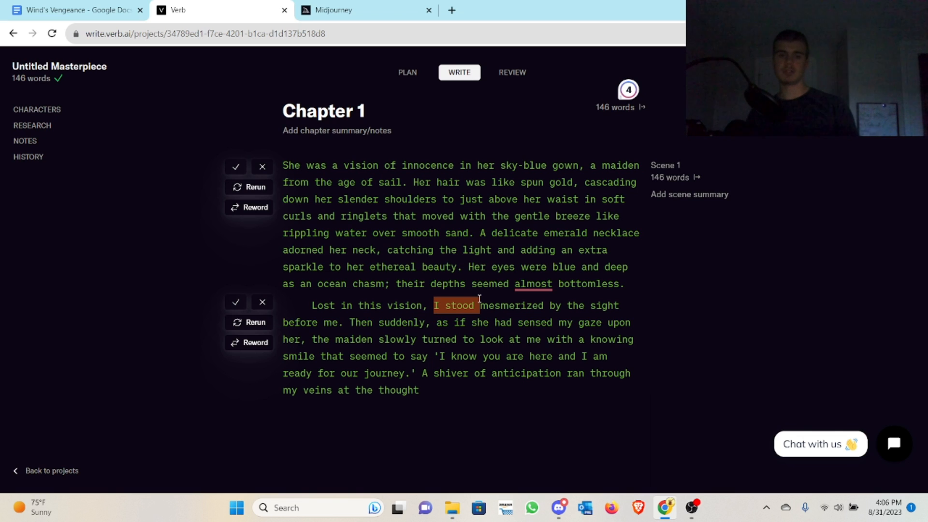
pyautogui.moveTo(479, 299); pyautogui.dragTo(476, 304)
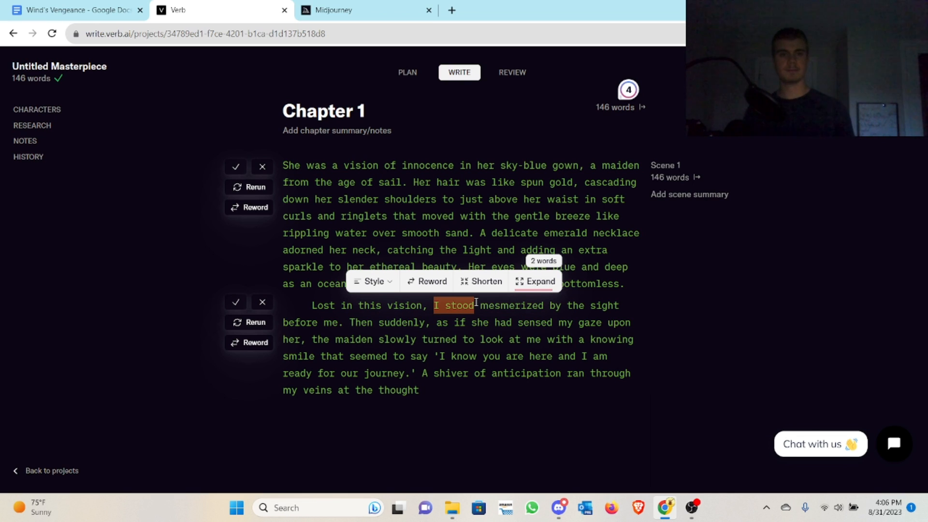
pyautogui.click(517, 287)
pyautogui.moveTo(527, 284); pyautogui.dragTo(658, 285)
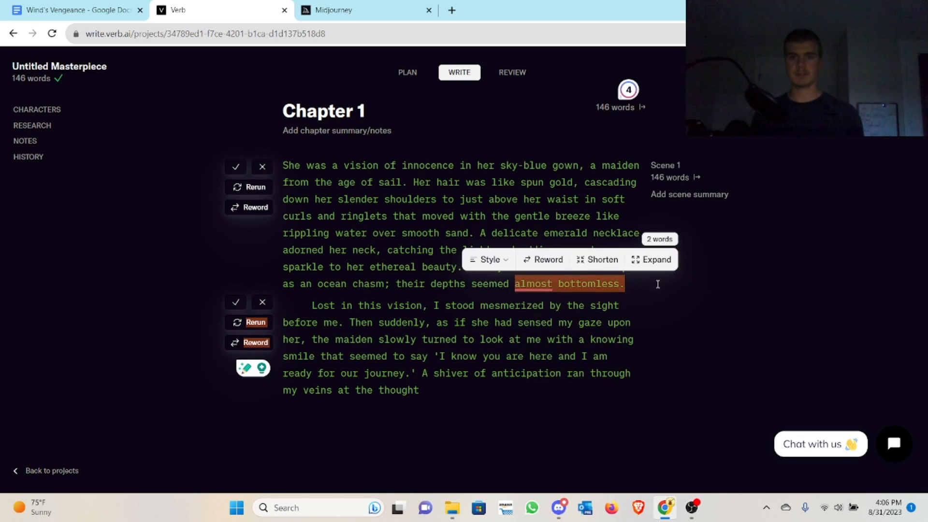
pyautogui.click(651, 290)
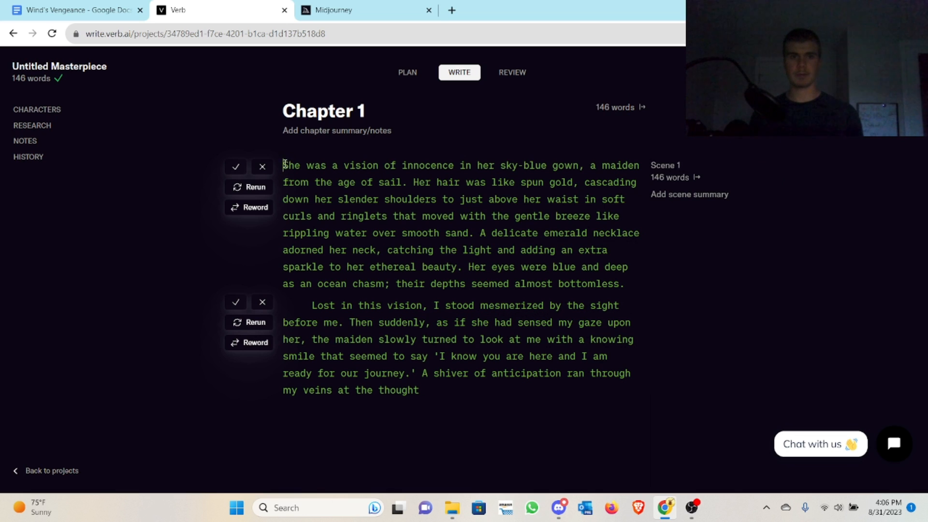
# Copy the entire first paragraph, from "She was a vision of innocence" to "almost bottomless.".
pyautogui.moveTo(284, 165); pyautogui.dragTo(661, 296)
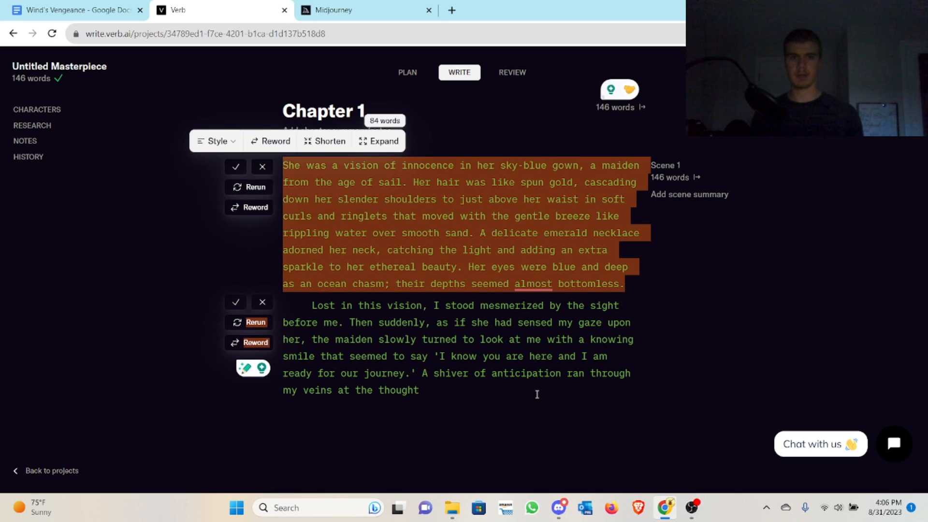
pyautogui.rightClick(465, 176)
pyautogui.click(488, 227)
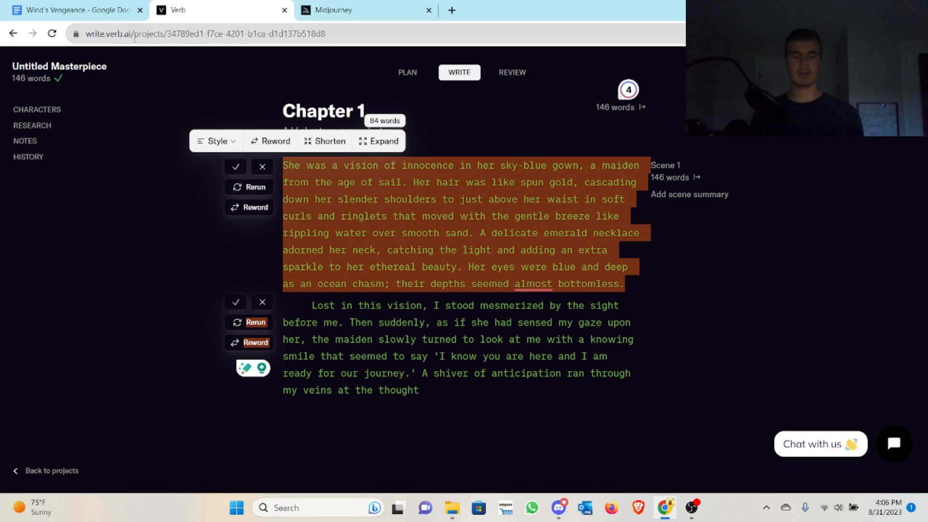
# Switch to the Midjourney Bot chat in Discord and paste the copied paragraph into an /imagine prompt.
pyautogui.hotkey('ctrl', 'Tab')
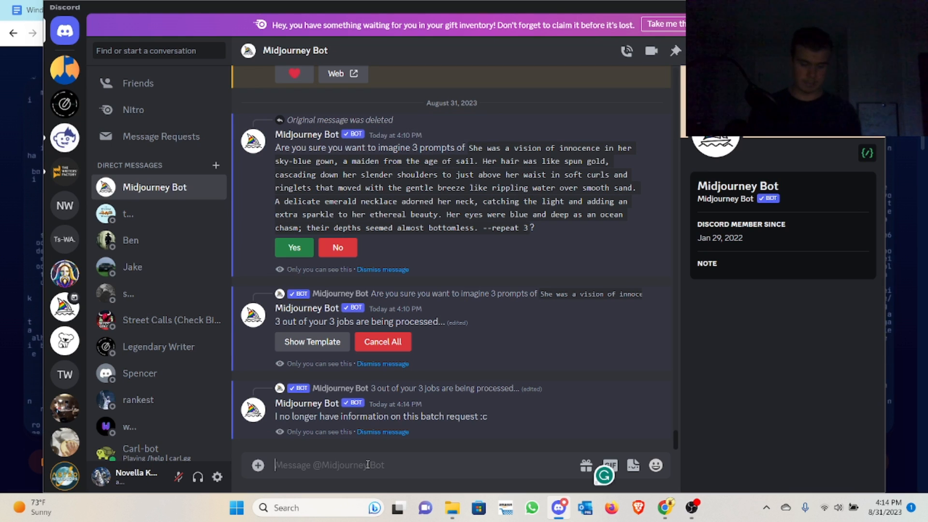
pyautogui.write('/')
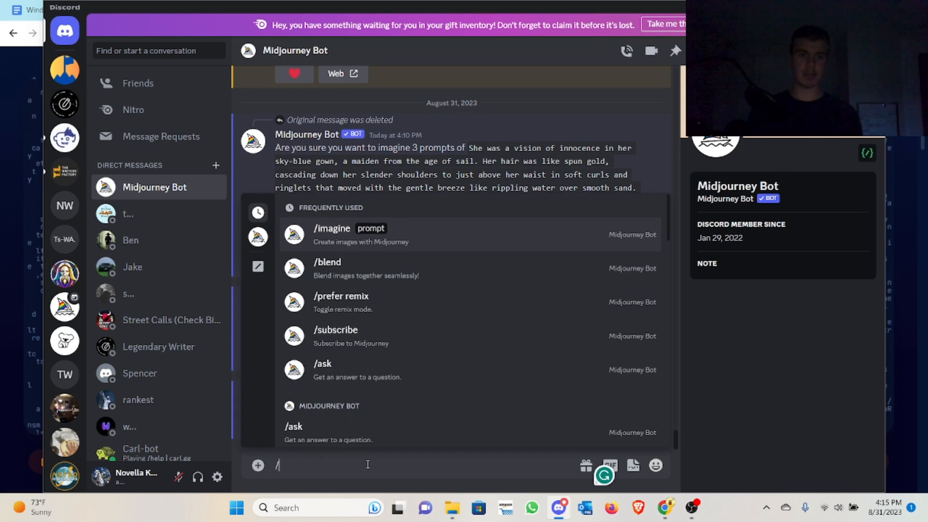
pyautogui.click(390, 235)
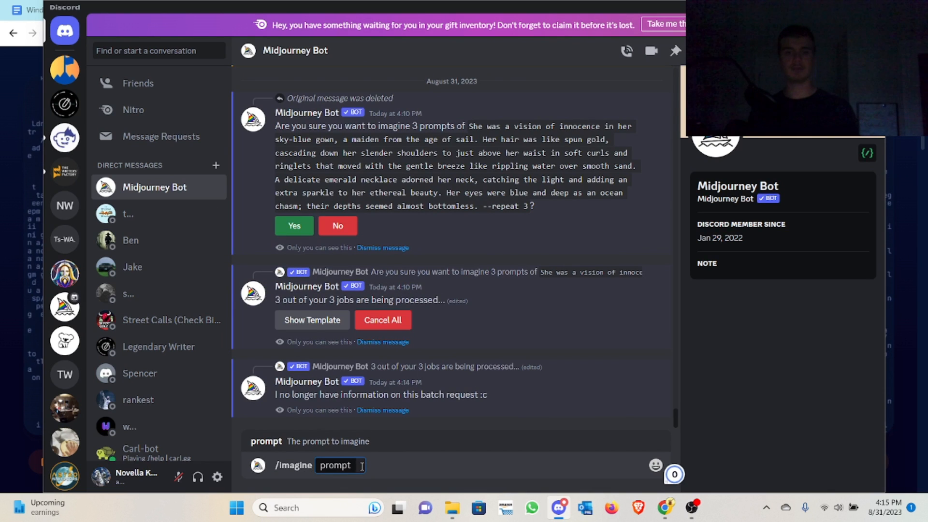
pyautogui.rightClick(363, 465)
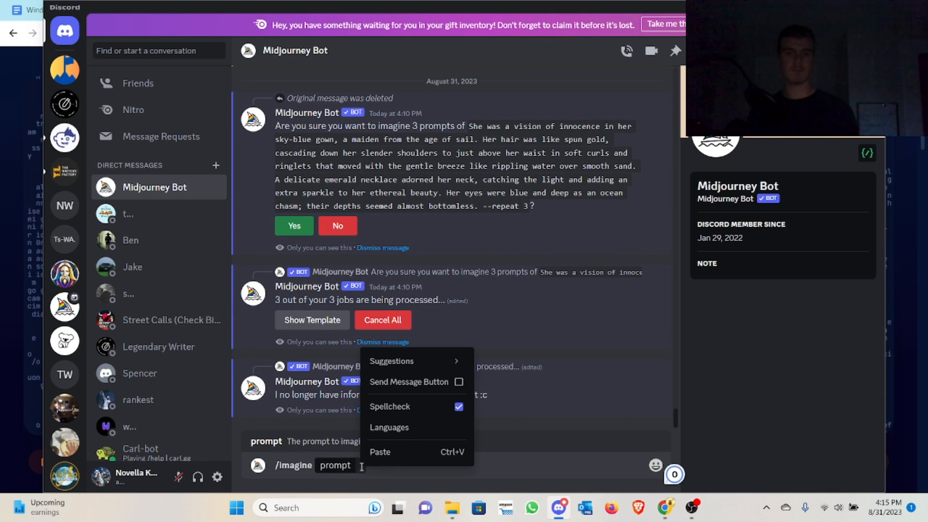
pyautogui.click(381, 451)
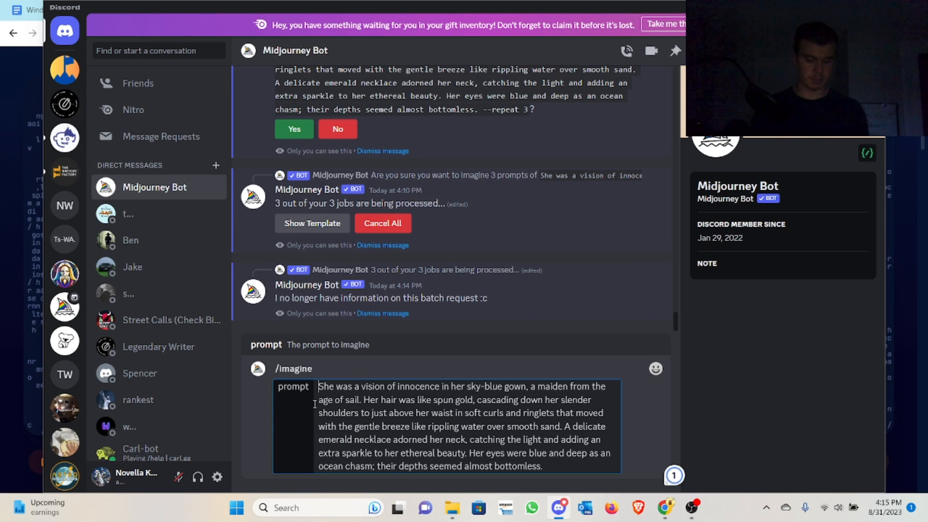
# Add "an illustration of" before the pasted description and "face only shot" after it, and submit the prompt.
pyautogui.write('an illustra')
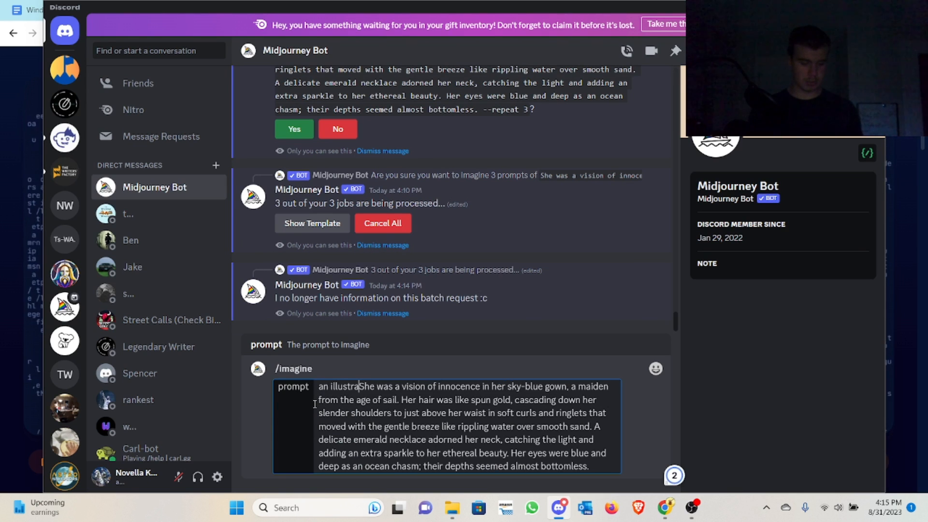
pyautogui.write('tion of')
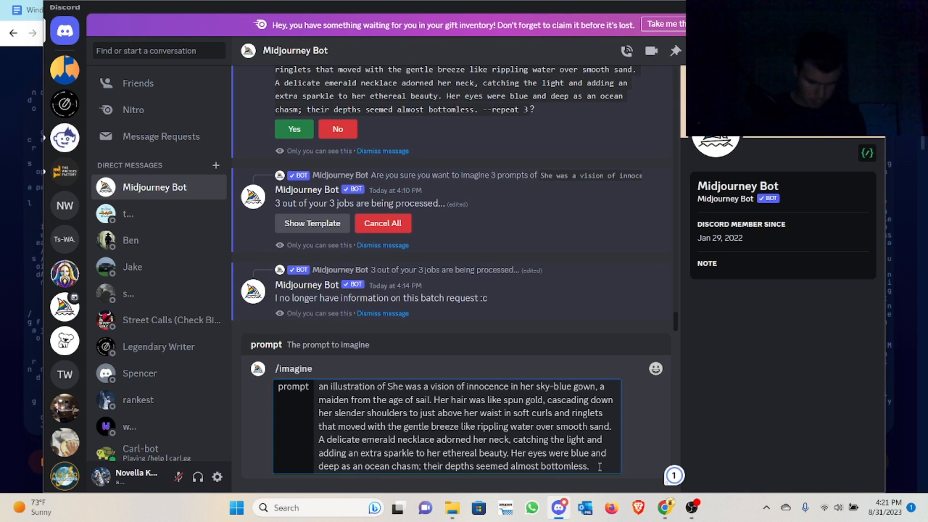
pyautogui.write('only shot')
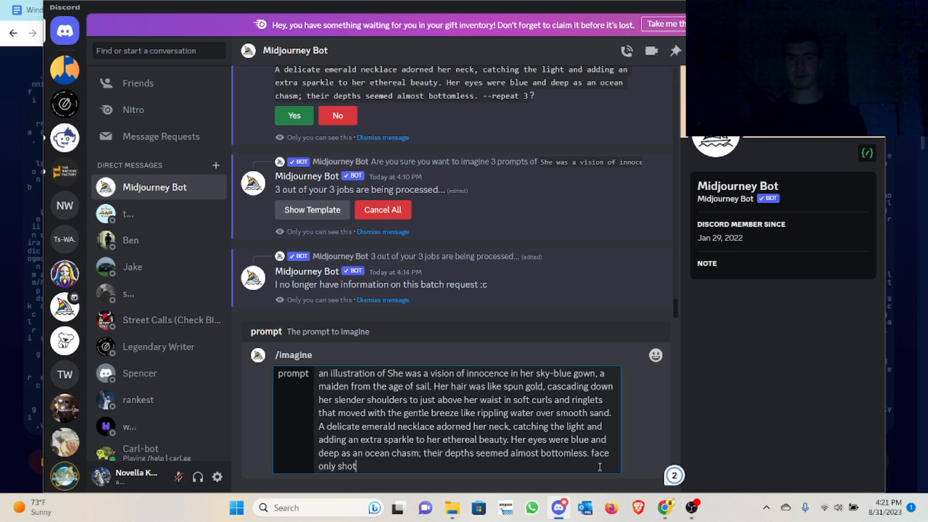
pyautogui.press('Return')
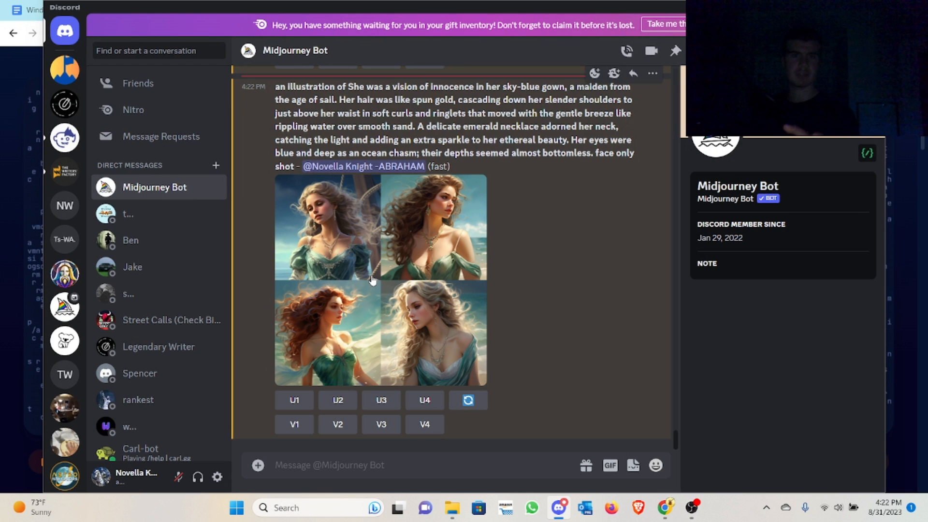
# Inspect the generated four-image grid at full size and upscale the first image.
pyautogui.click(376, 330)
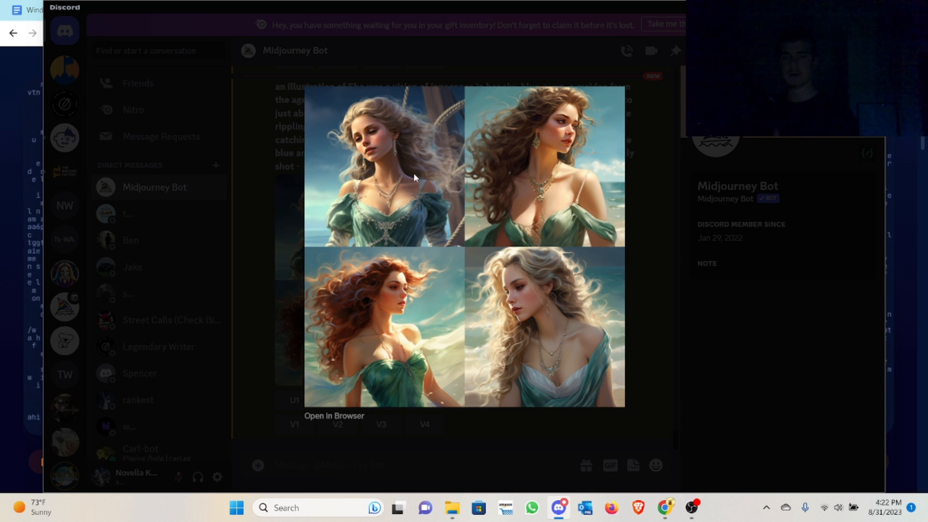
pyautogui.press('Escape')
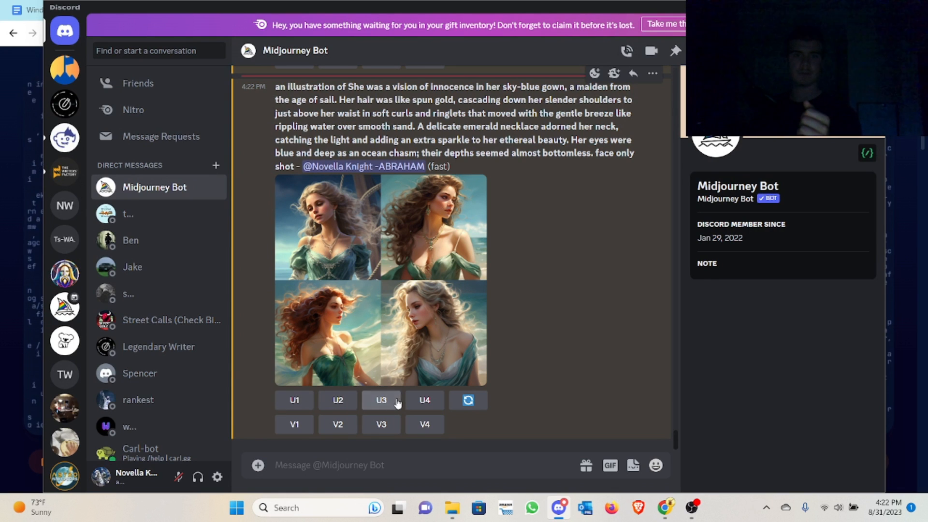
pyautogui.click(295, 400)
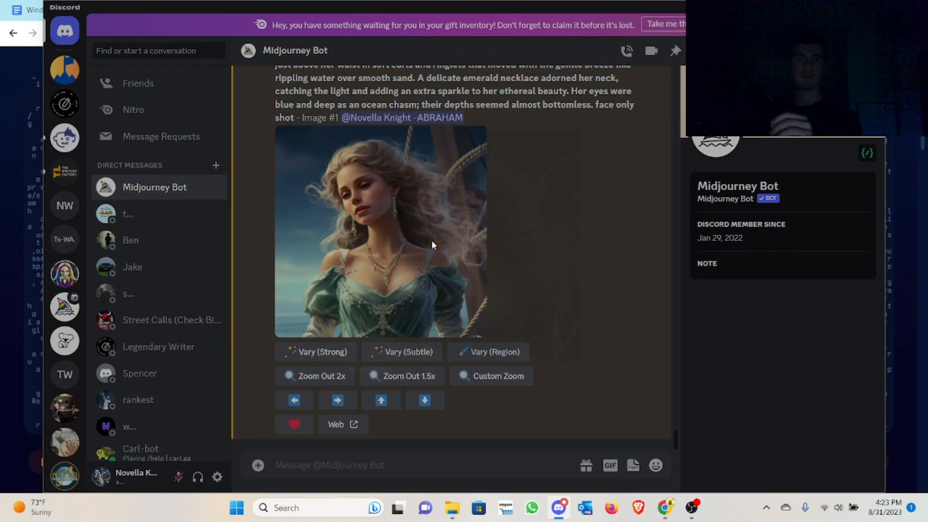
# Enlarge the upscaled portrait, save it to the computer, and close the preview.
pyautogui.click(432, 241)
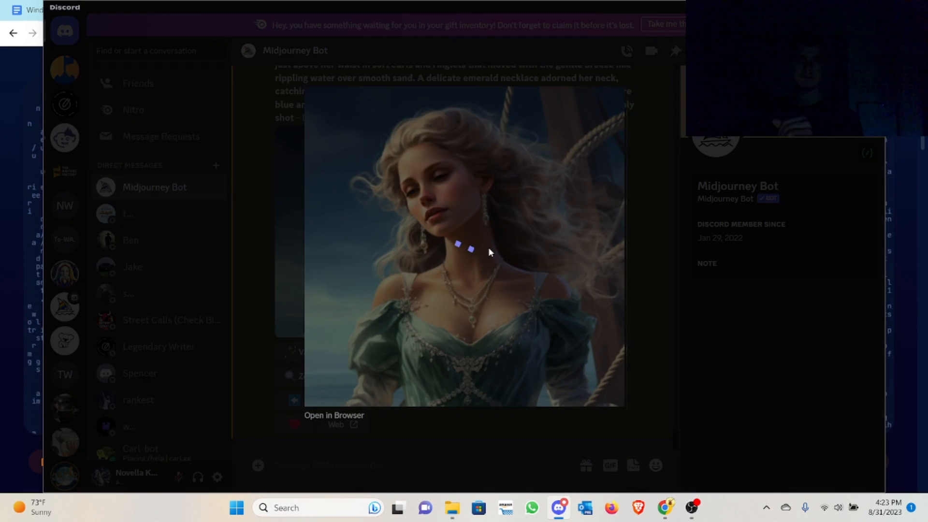
pyautogui.rightClick(489, 249)
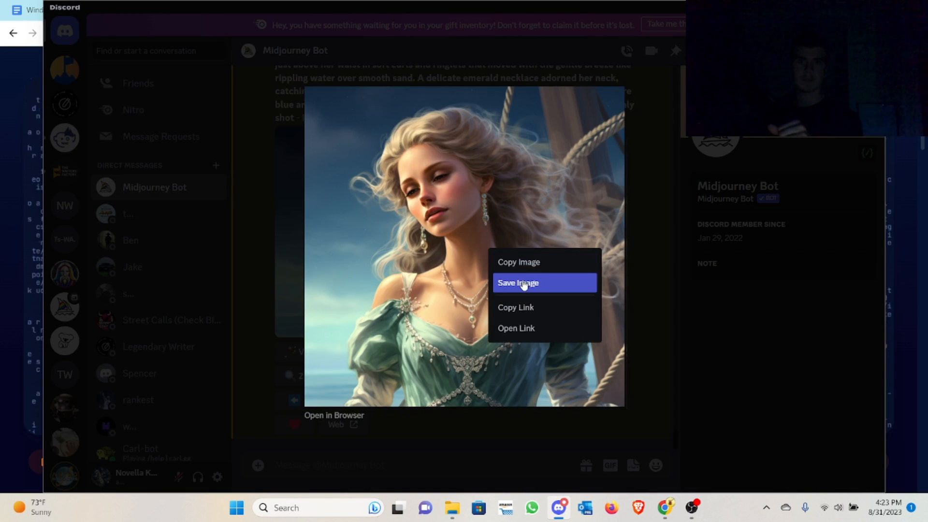
pyautogui.click(522, 284)
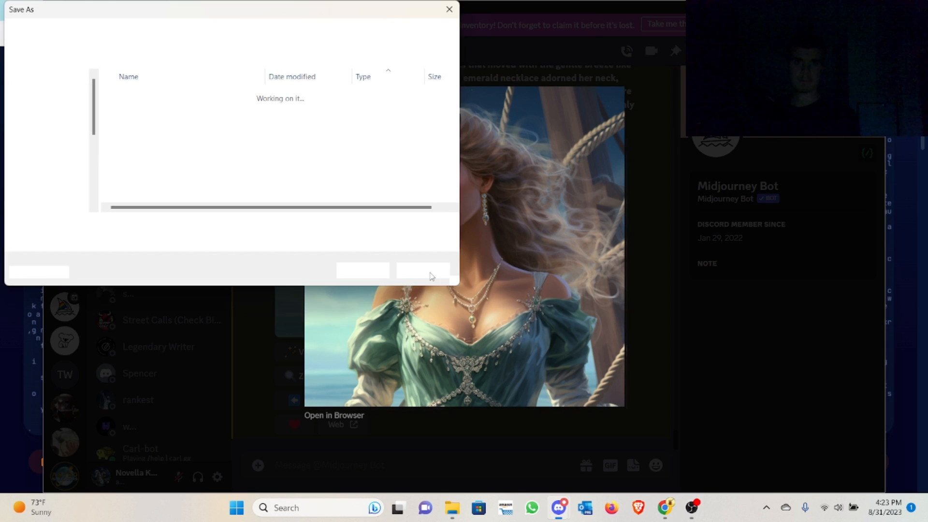
pyautogui.click(423, 270)
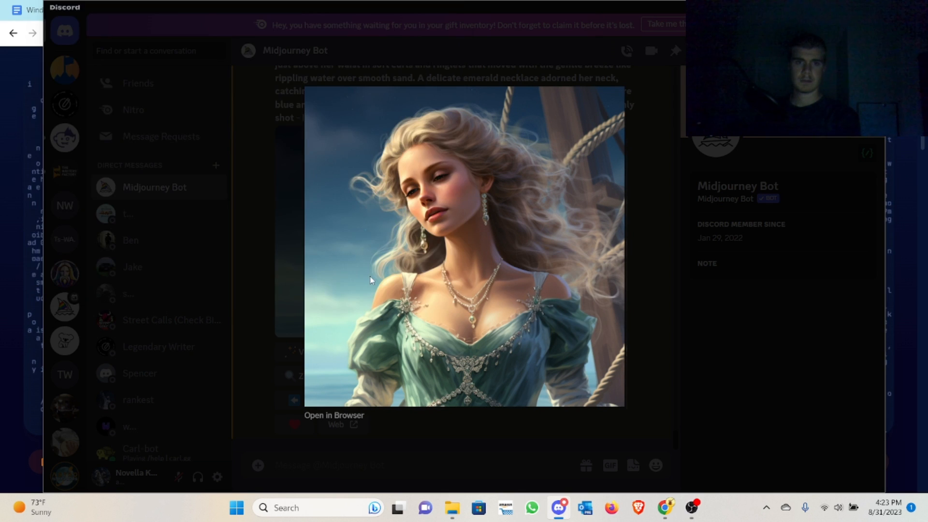
pyautogui.click(651, 229)
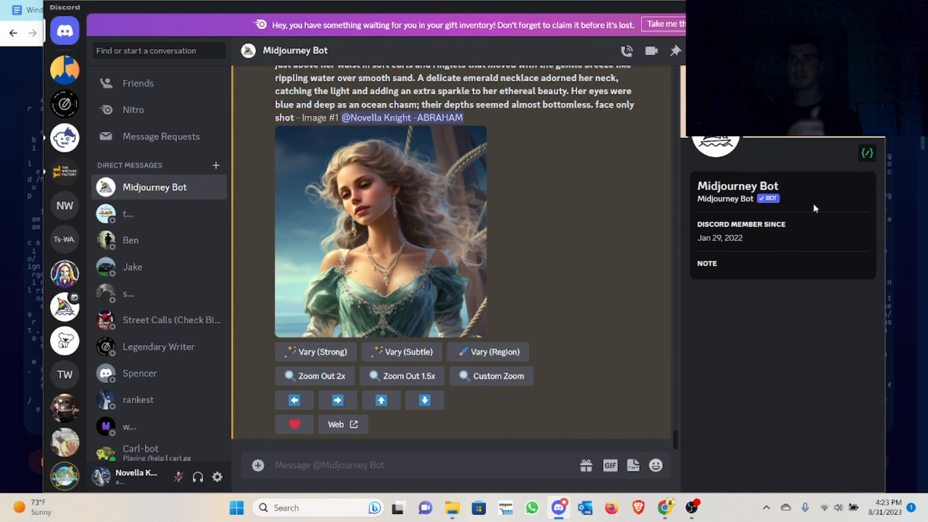
# Return to the Wind's Vengeance document in Google Docs and look over the Edmond and Clarice descriptions and portraits.
pyautogui.click(844, 7)
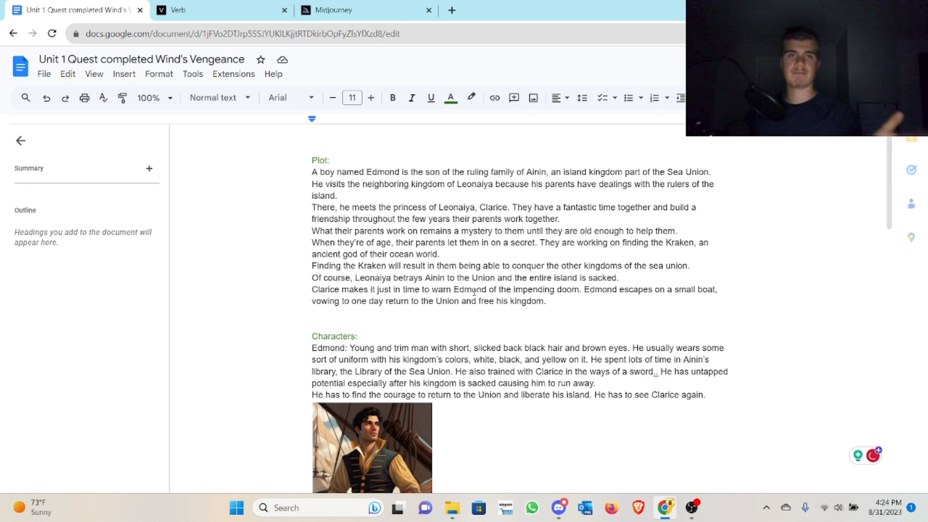
pyautogui.scroll(-3, 531, 324)
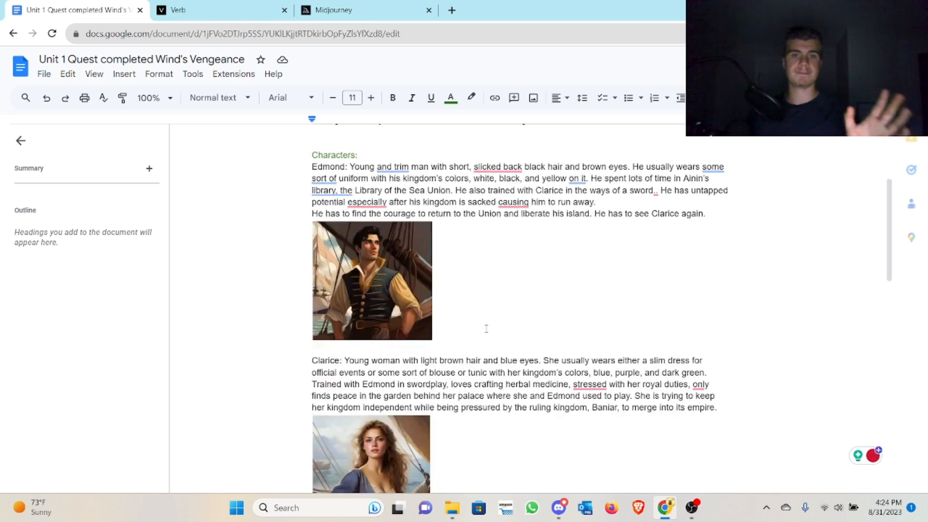
pyautogui.scroll(-1, 482, 314)
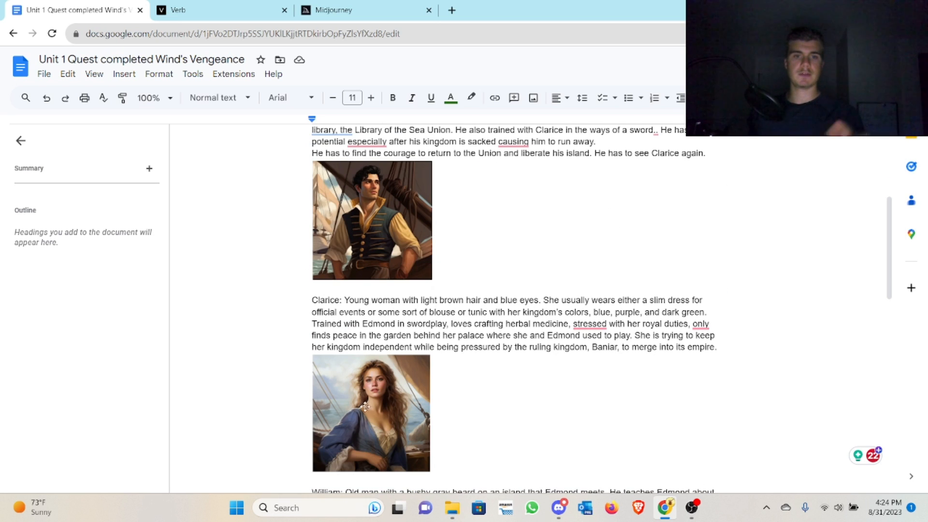
pyautogui.scroll(-1, 390, 397)
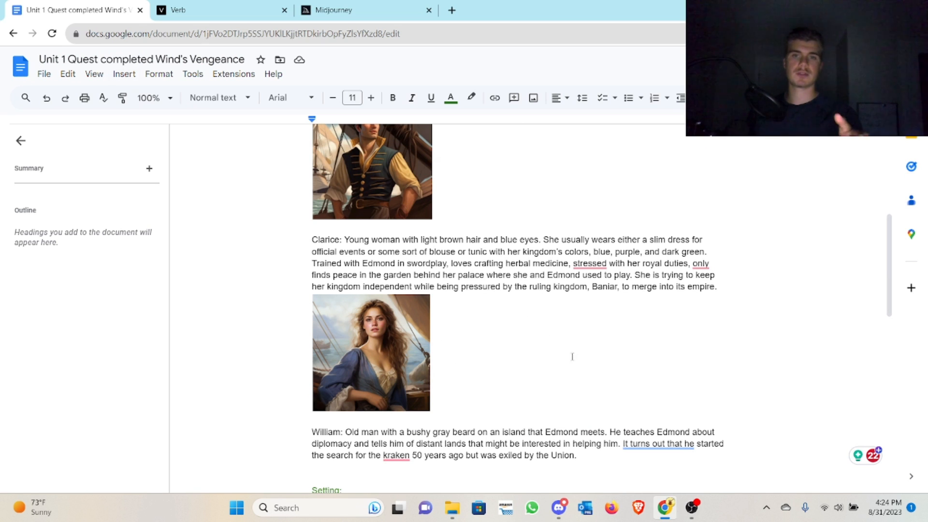
pyautogui.scroll(2, 503, 203)
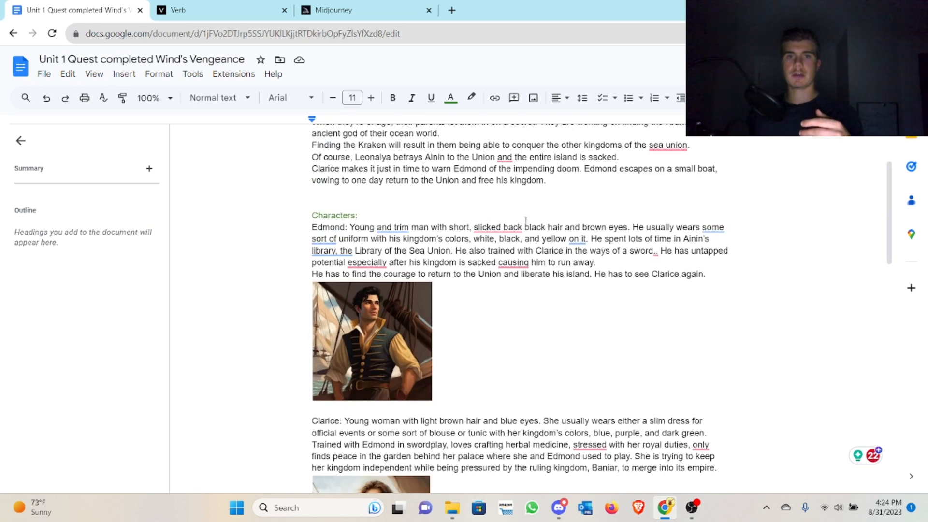
pyautogui.scroll(-2, 505, 327)
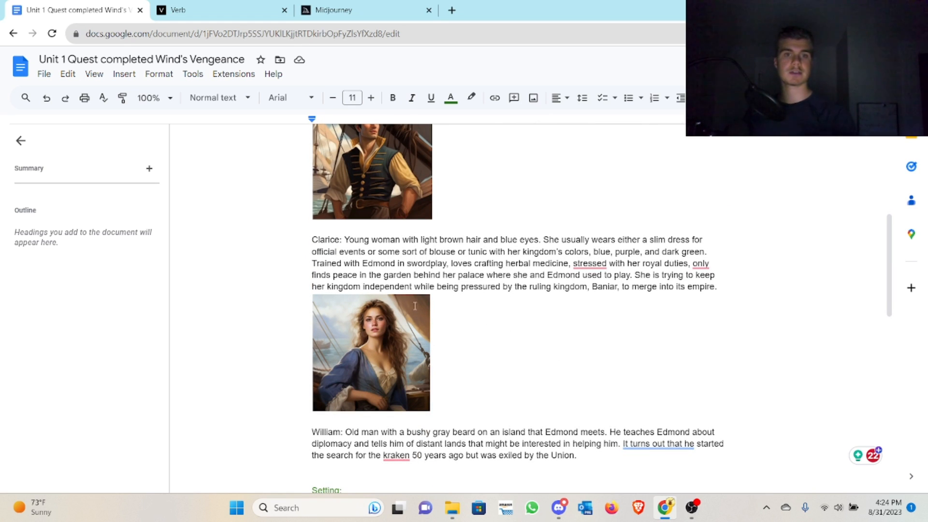
# Insert the downloaded image whose file name begins "abe224_an_illustration_of_She_was_a_visi" directly after Clarice's existing portrait.
pyautogui.click(125, 73)
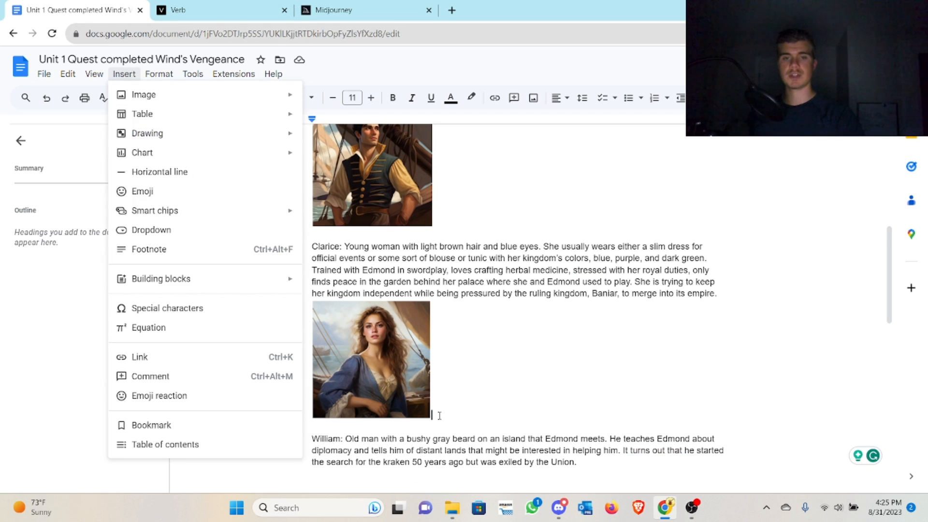
pyautogui.click(440, 416)
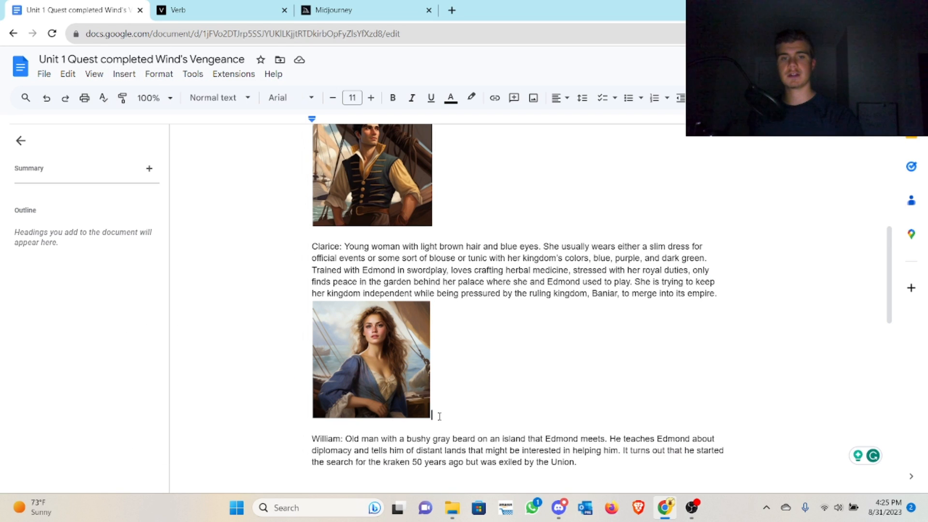
pyautogui.click(122, 75)
pyautogui.moveTo(184, 101)
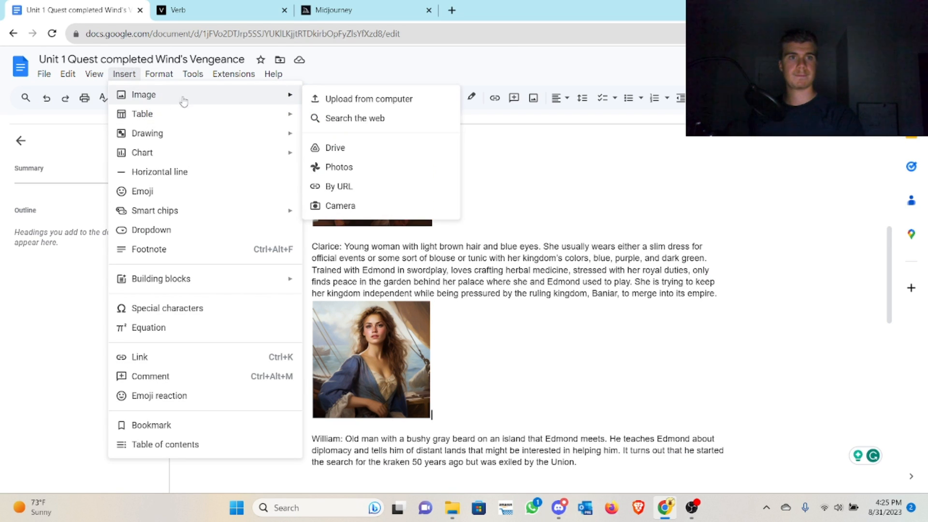
pyautogui.click(353, 99)
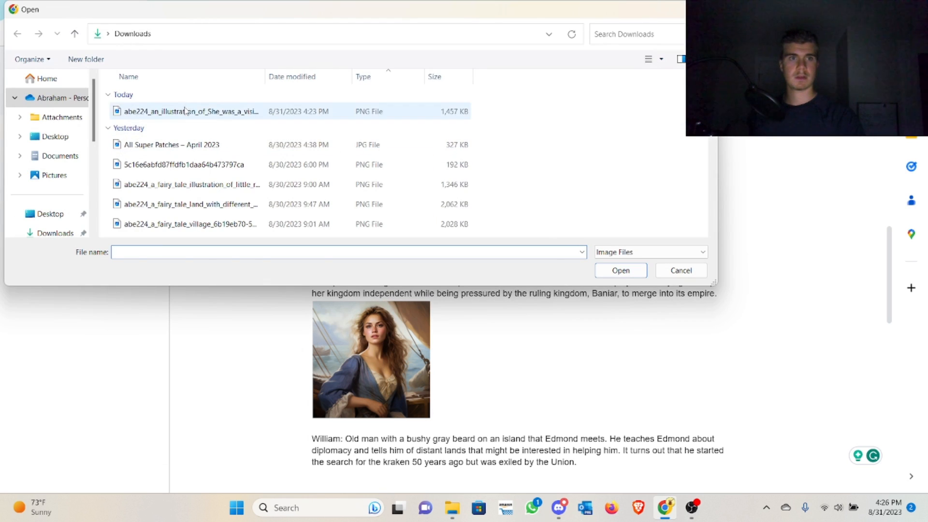
pyautogui.click(183, 113)
pyautogui.doubleClick(183, 114)
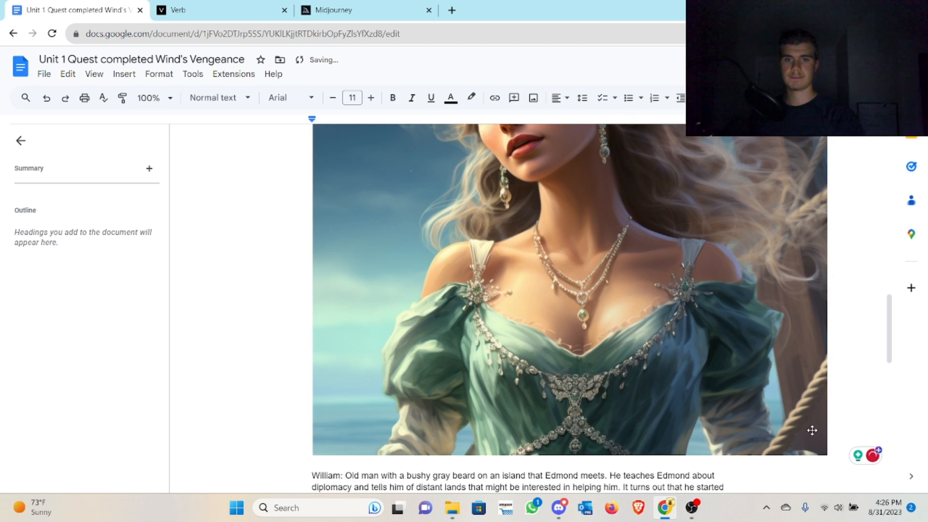
# Shrink the inserted portrait proportionally until it sits beside Clarice's existing portrait at about the same size, and deselect it.
pyautogui.click(825, 452)
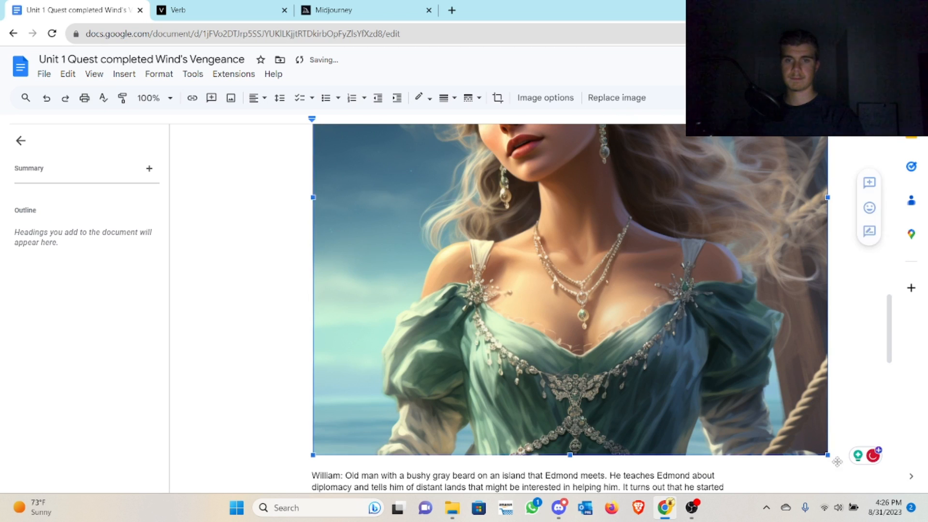
pyautogui.moveTo(828, 454); pyautogui.dragTo(441, 198)
pyautogui.scroll(1, 460, 231)
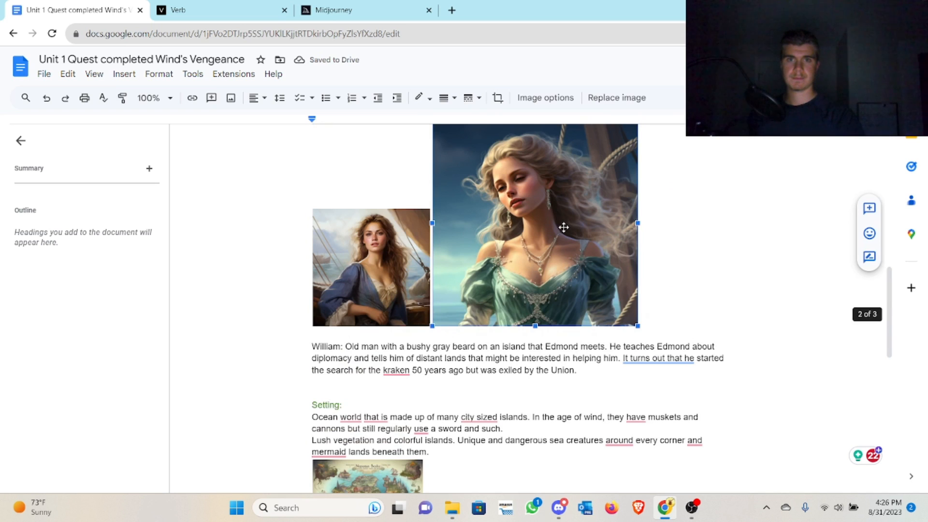
pyautogui.scroll(1, 628, 203)
pyautogui.moveTo(637, 182); pyautogui.dragTo(548, 270)
pyautogui.click(596, 294)
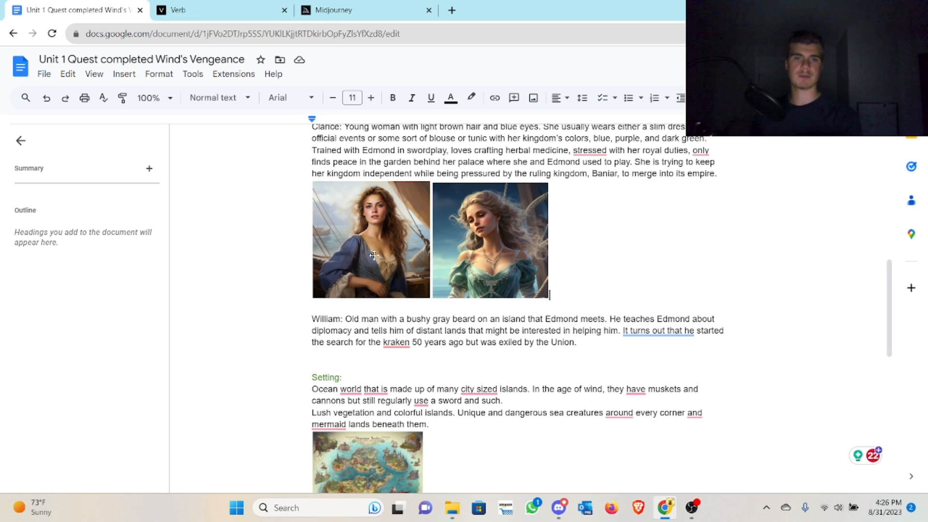
pyautogui.scroll(2, 393, 257)
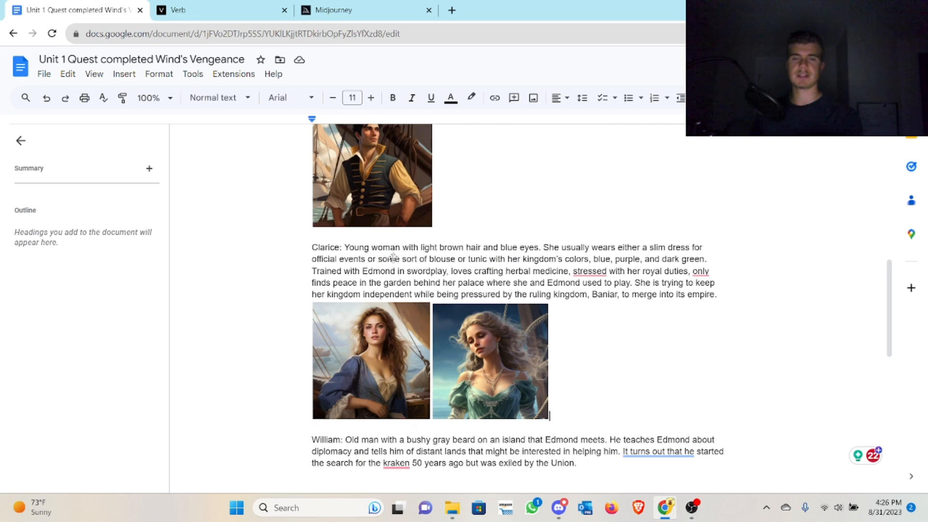